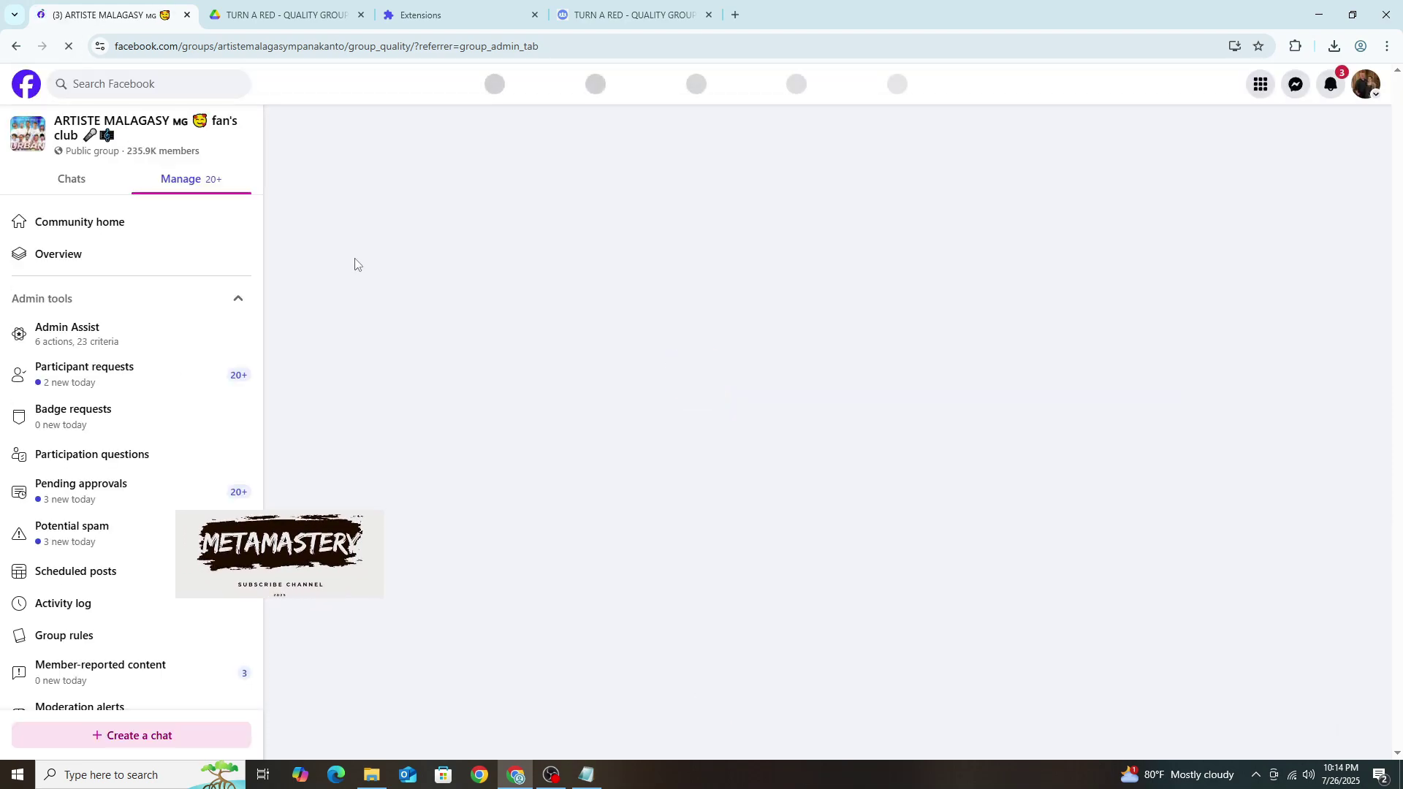
Step: Check the group's status page and view, then close, the at-risk details
left_click_drag(544, 204, 669, 250)
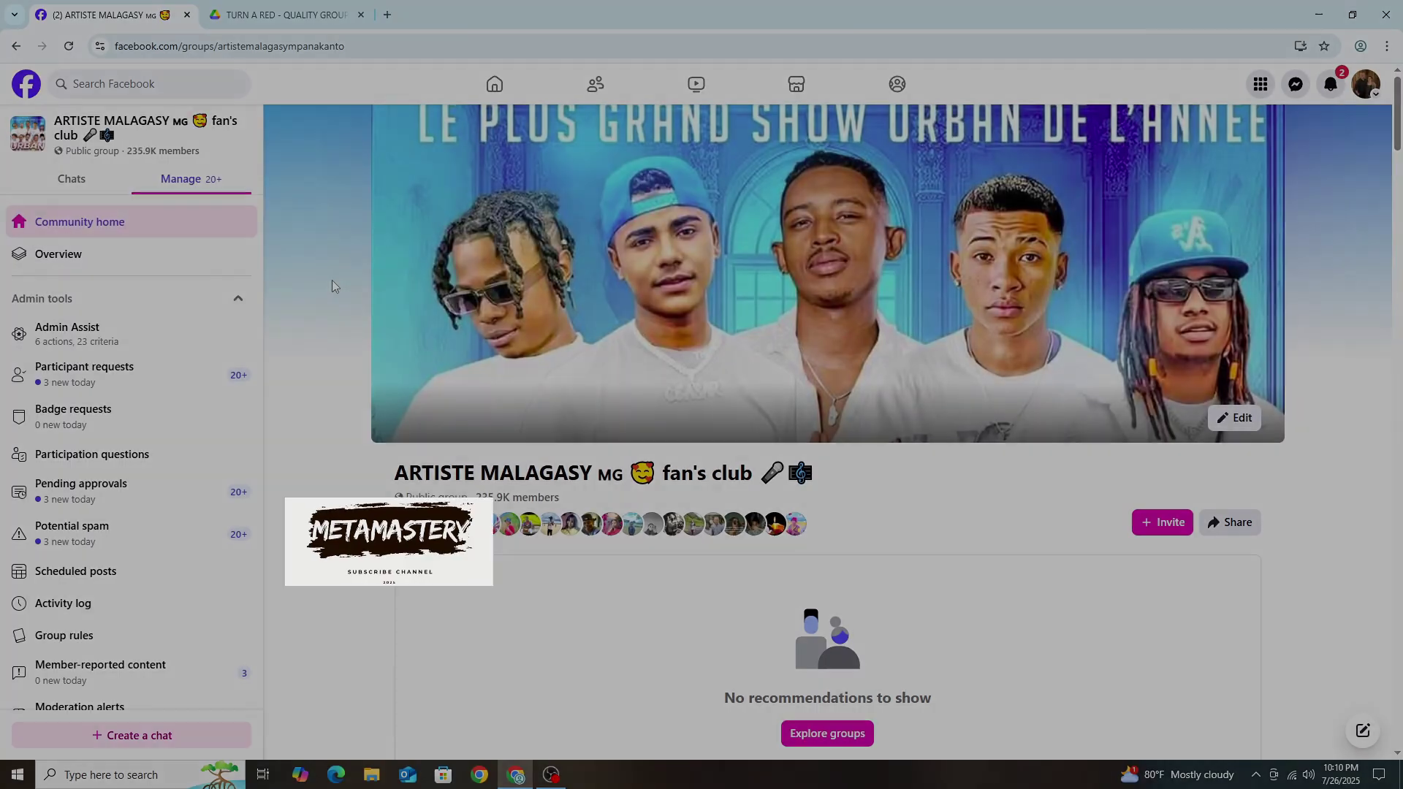
scroll(332, 279, "down", 8)
scroll(358, 349, "down", 5)
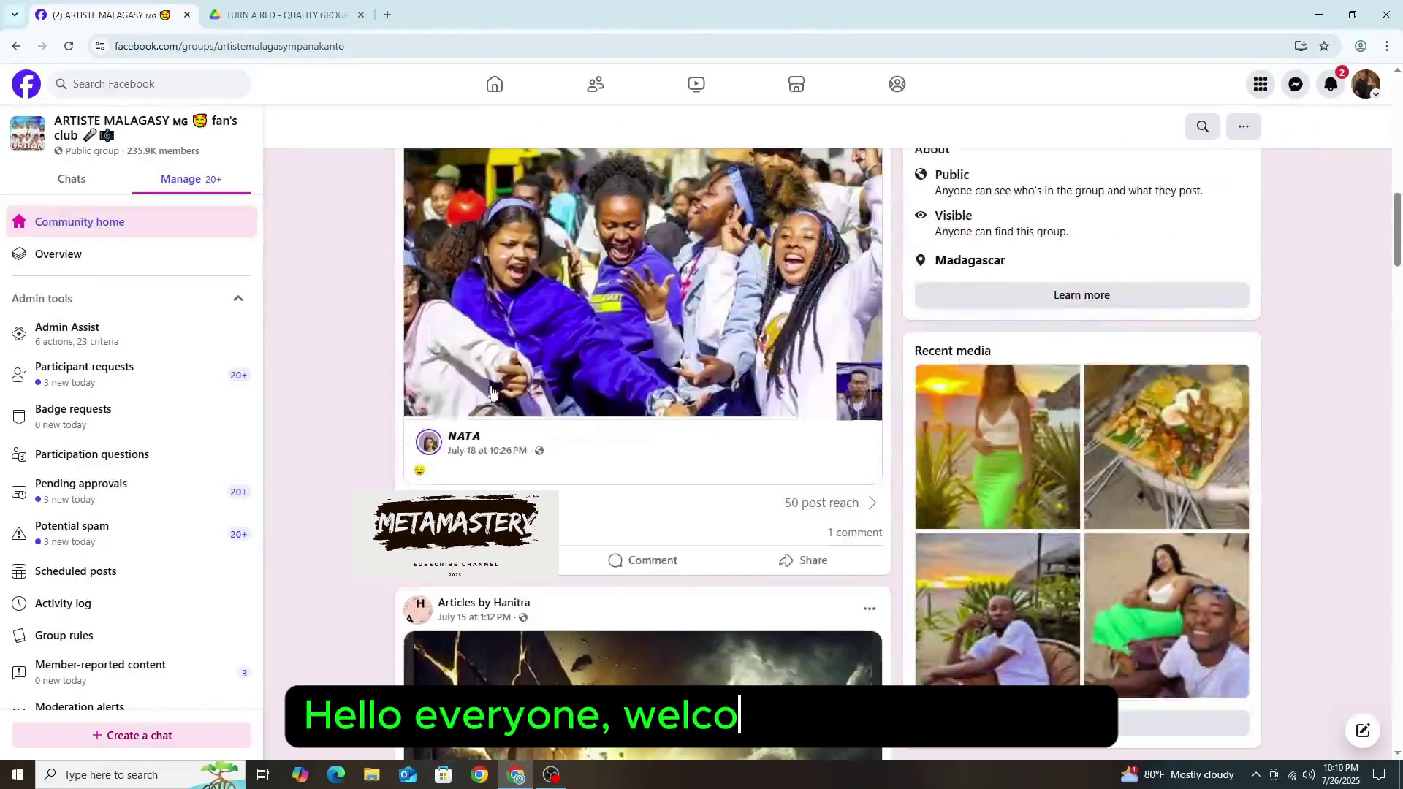
scroll(165, 485, "down", 3)
left_click(115, 531)
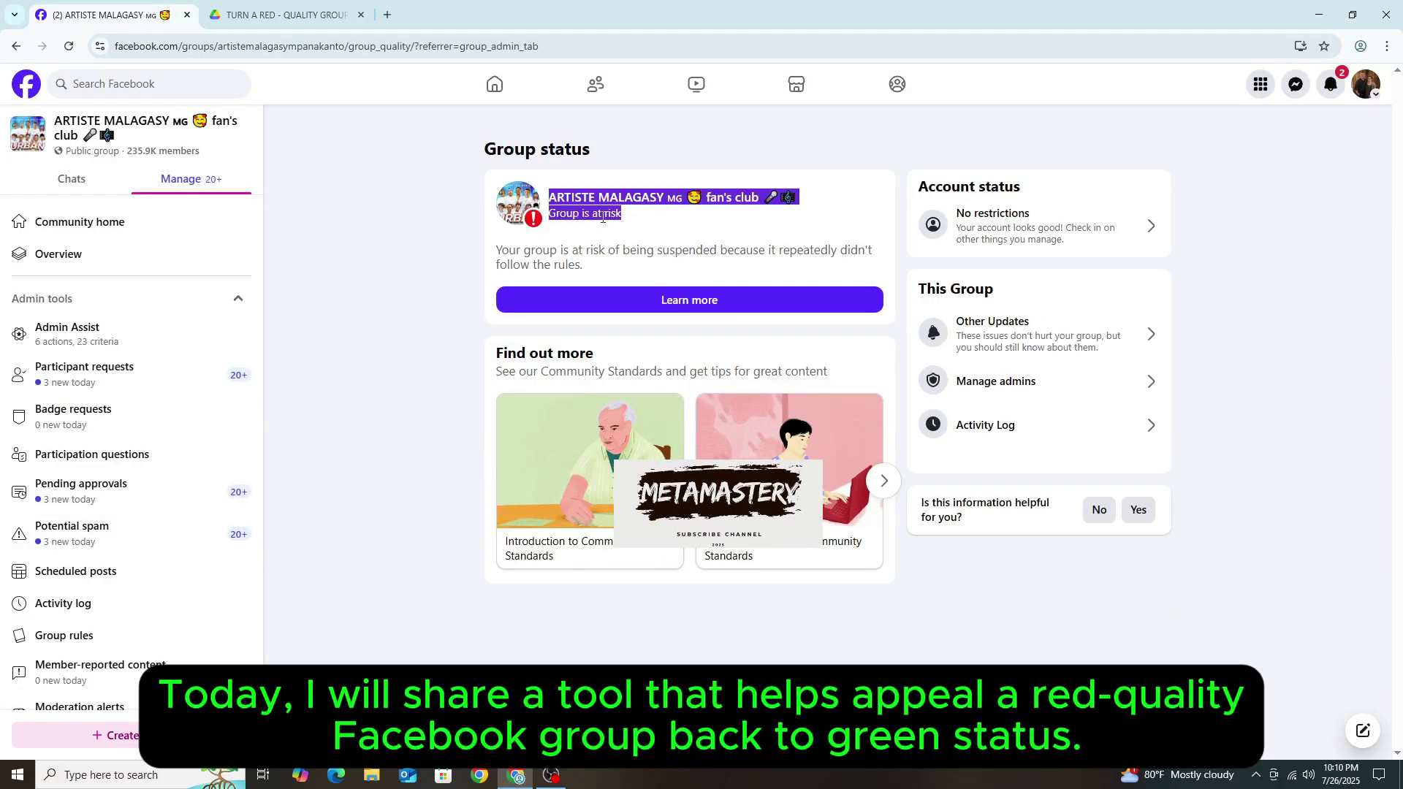
left_click(562, 301)
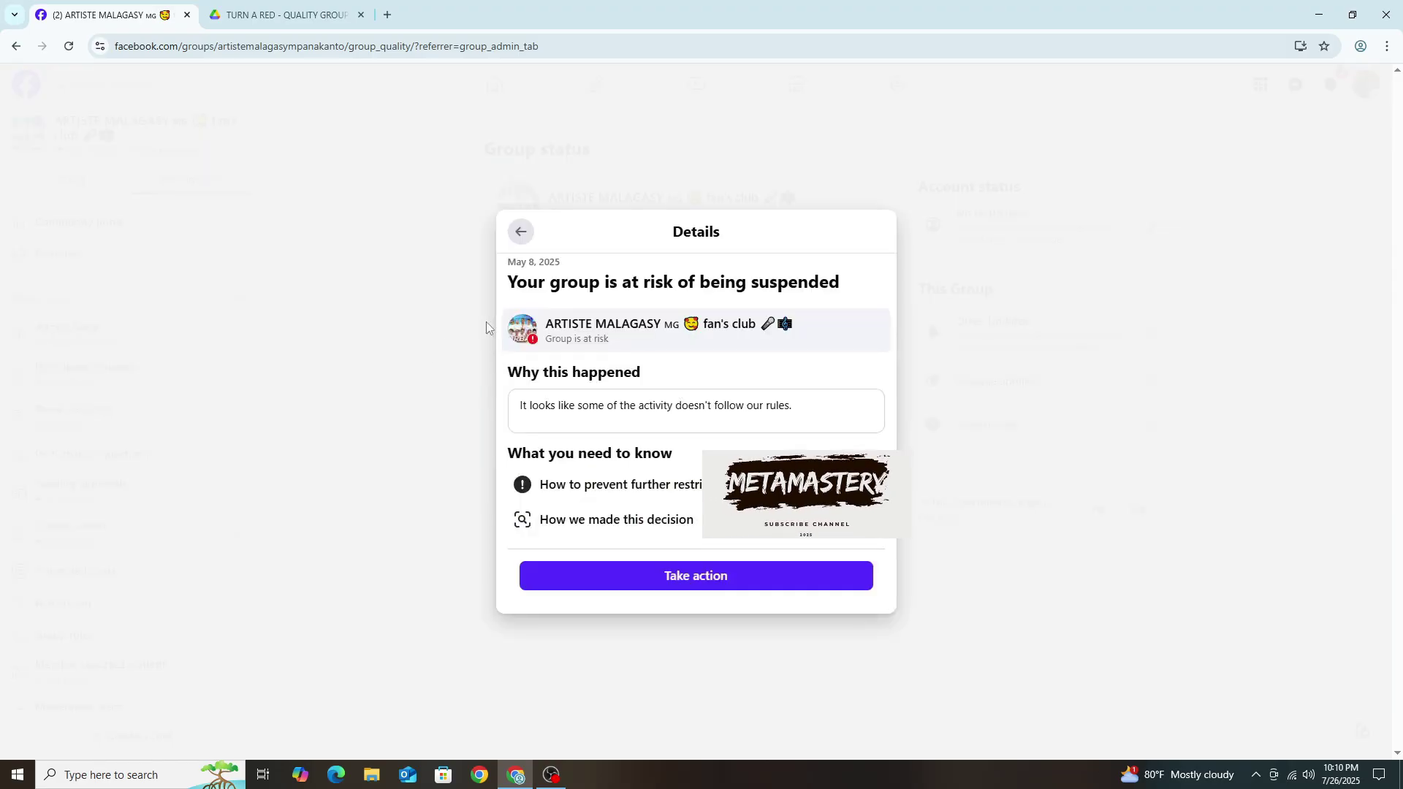
left_click(443, 298)
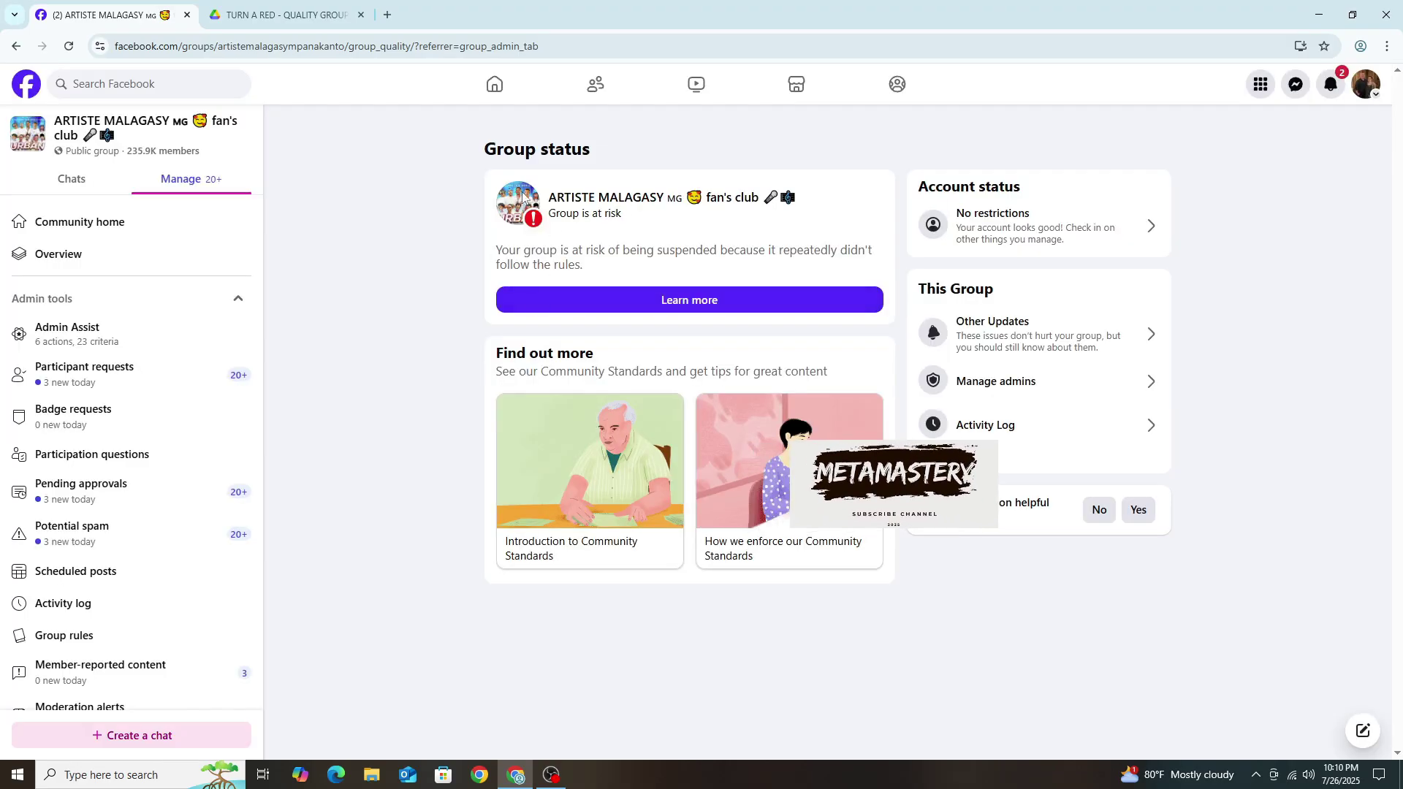
Step: Switch to the Google Drive preview of the TURN A RED zip
triple_click(544, 214)
left_click(395, 105)
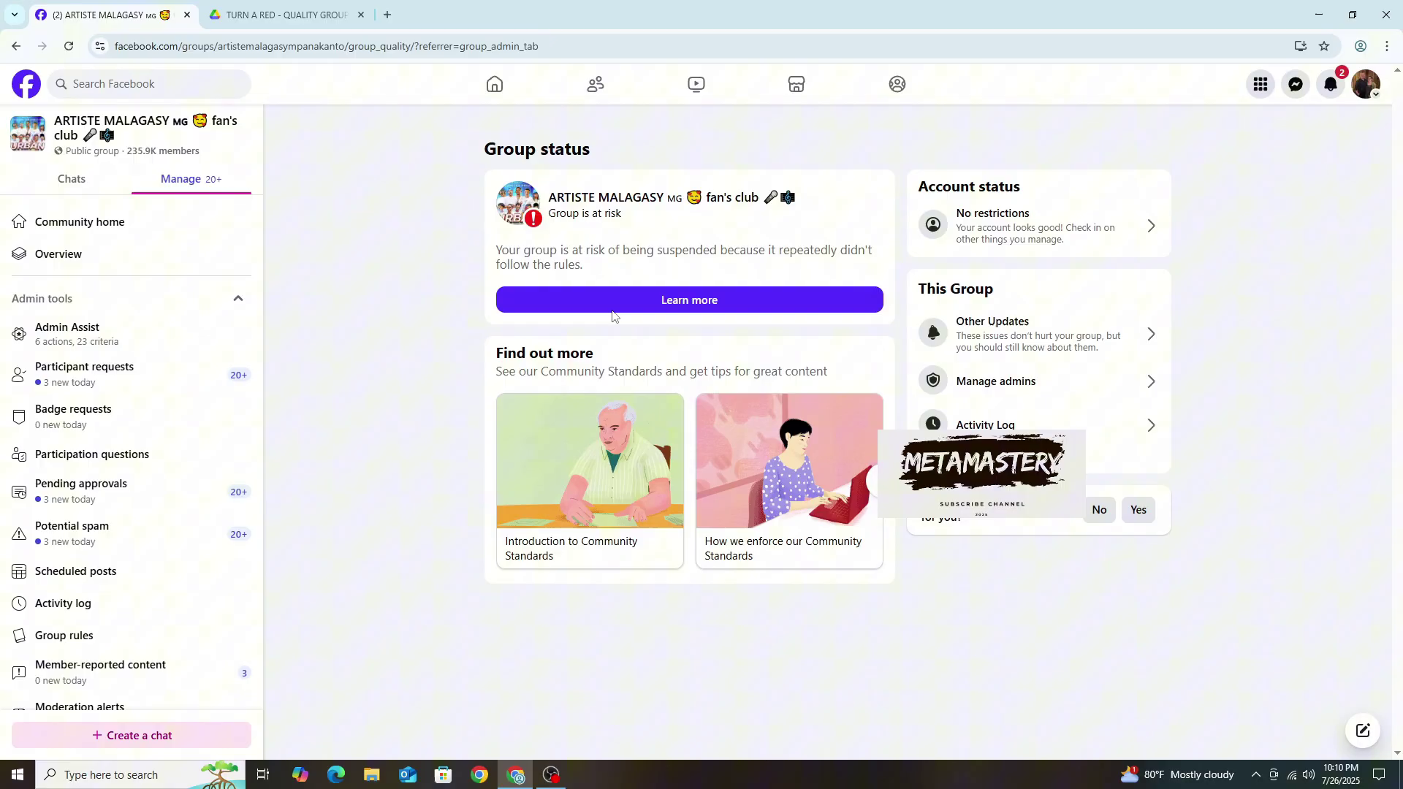
left_click(284, 15)
left_click_drag(377, 143, 895, 168)
Step: Download the TURN A RED zip and show it in the Downloads folder
left_click(801, 158)
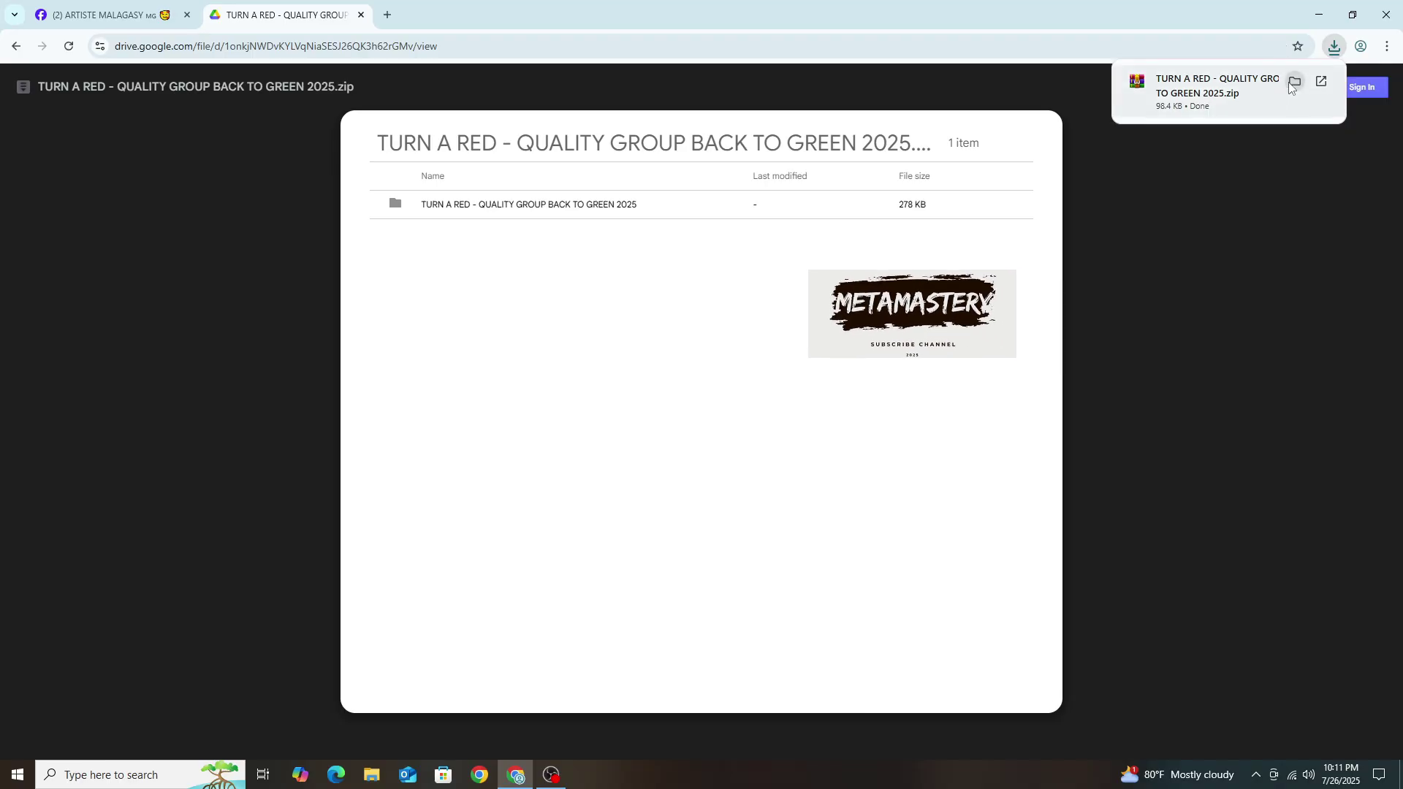
left_click(1307, 85)
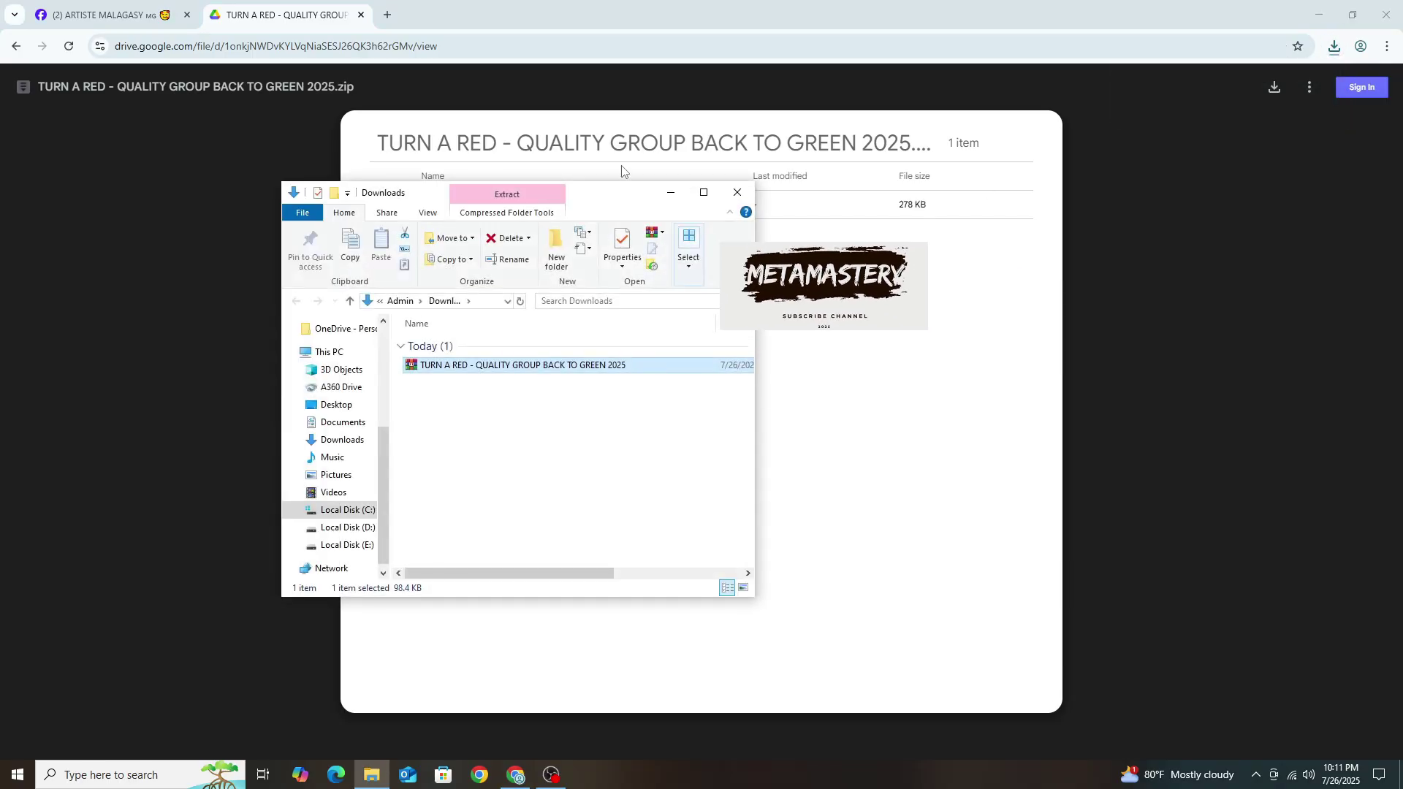
Step: Extract the TURN A RED zip here, open the extracted folder, and return to Chrome
left_click_drag(621, 191, 680, 150)
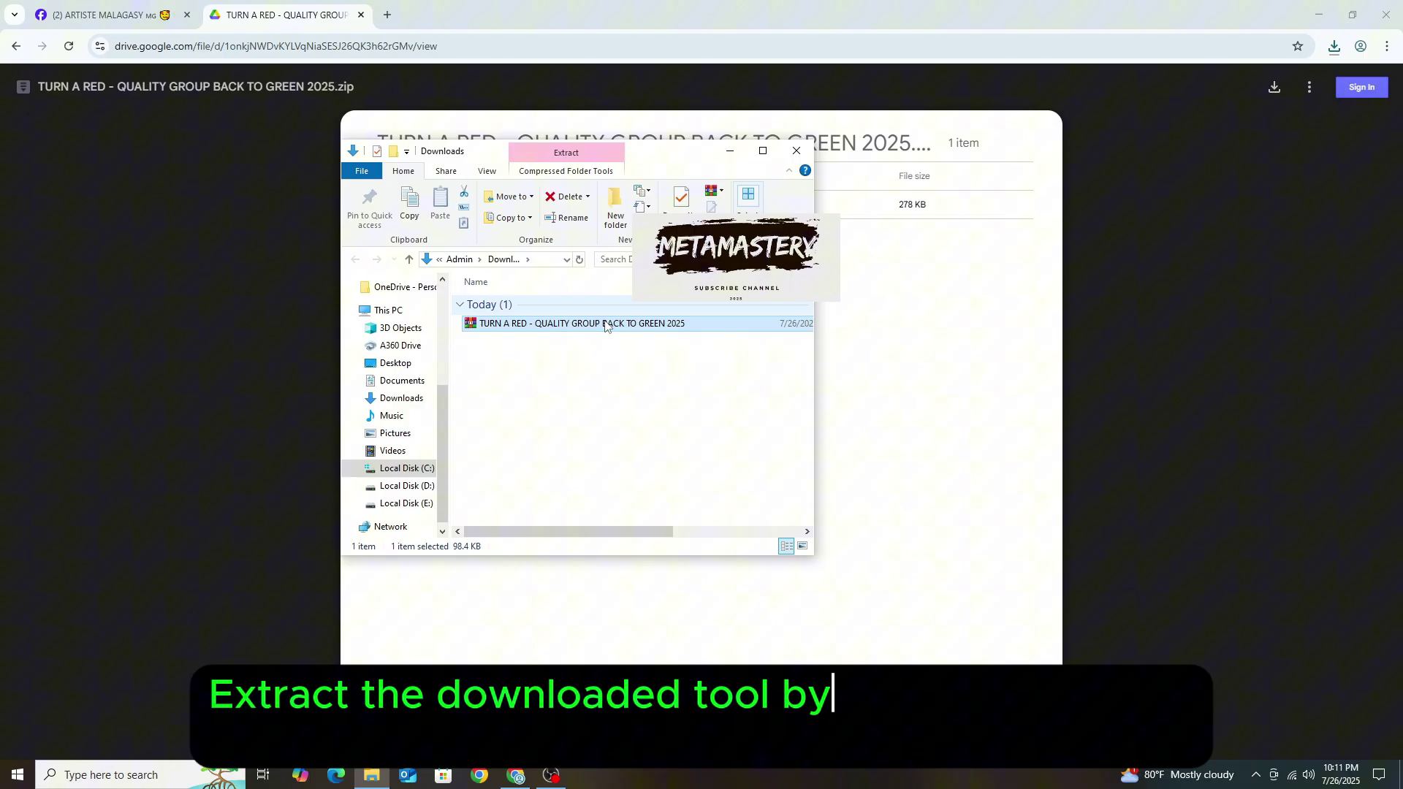
right_click(583, 329)
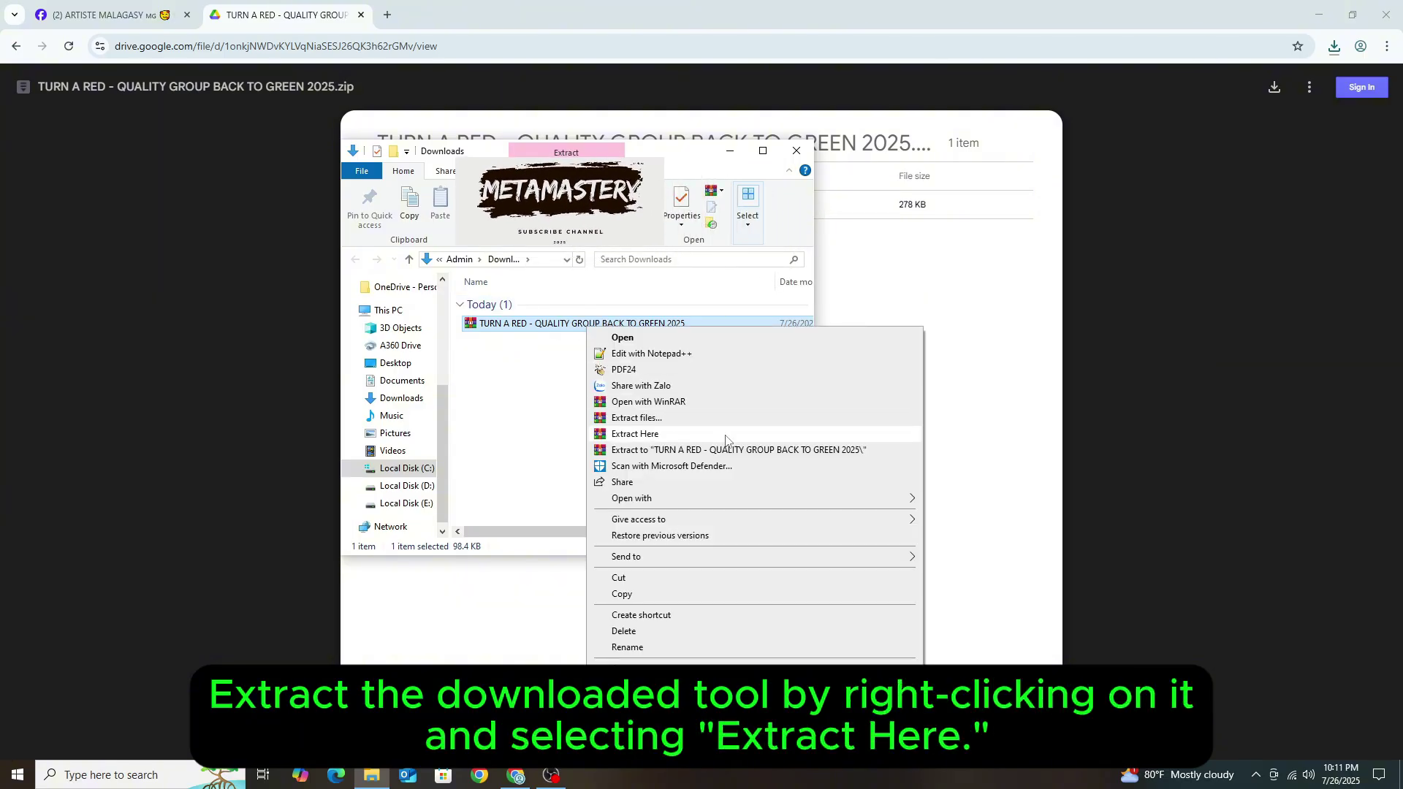
left_click(651, 436)
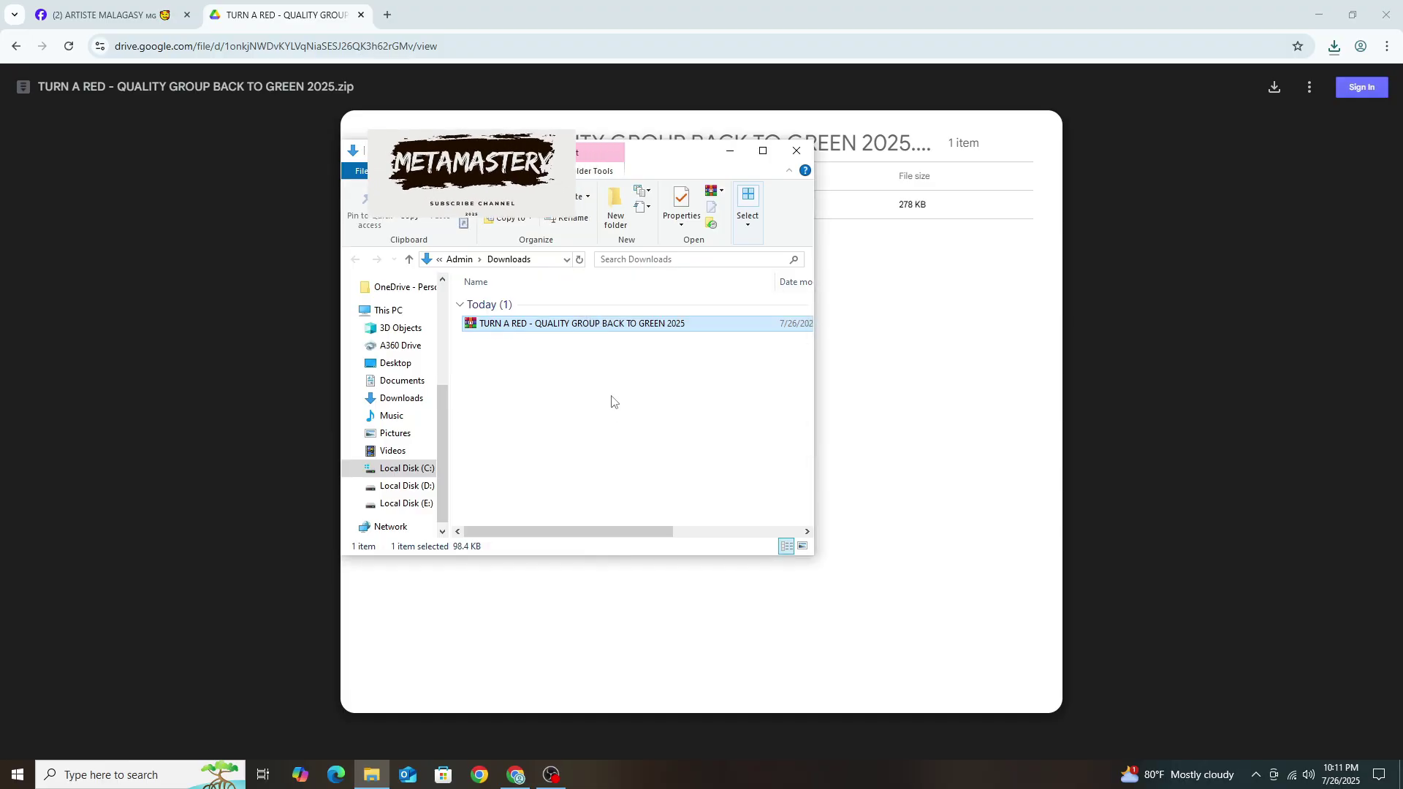
double_click(592, 361)
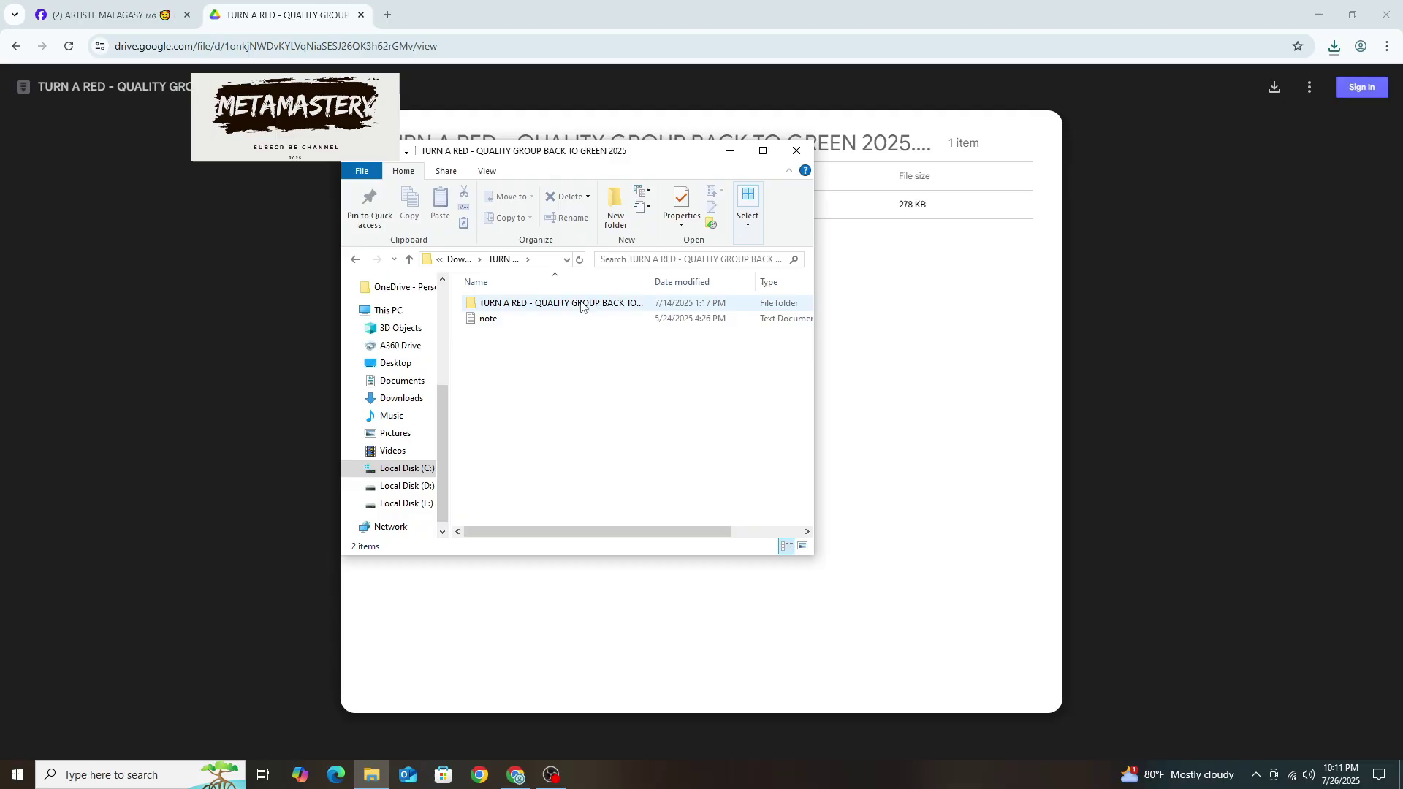
left_click(848, 304)
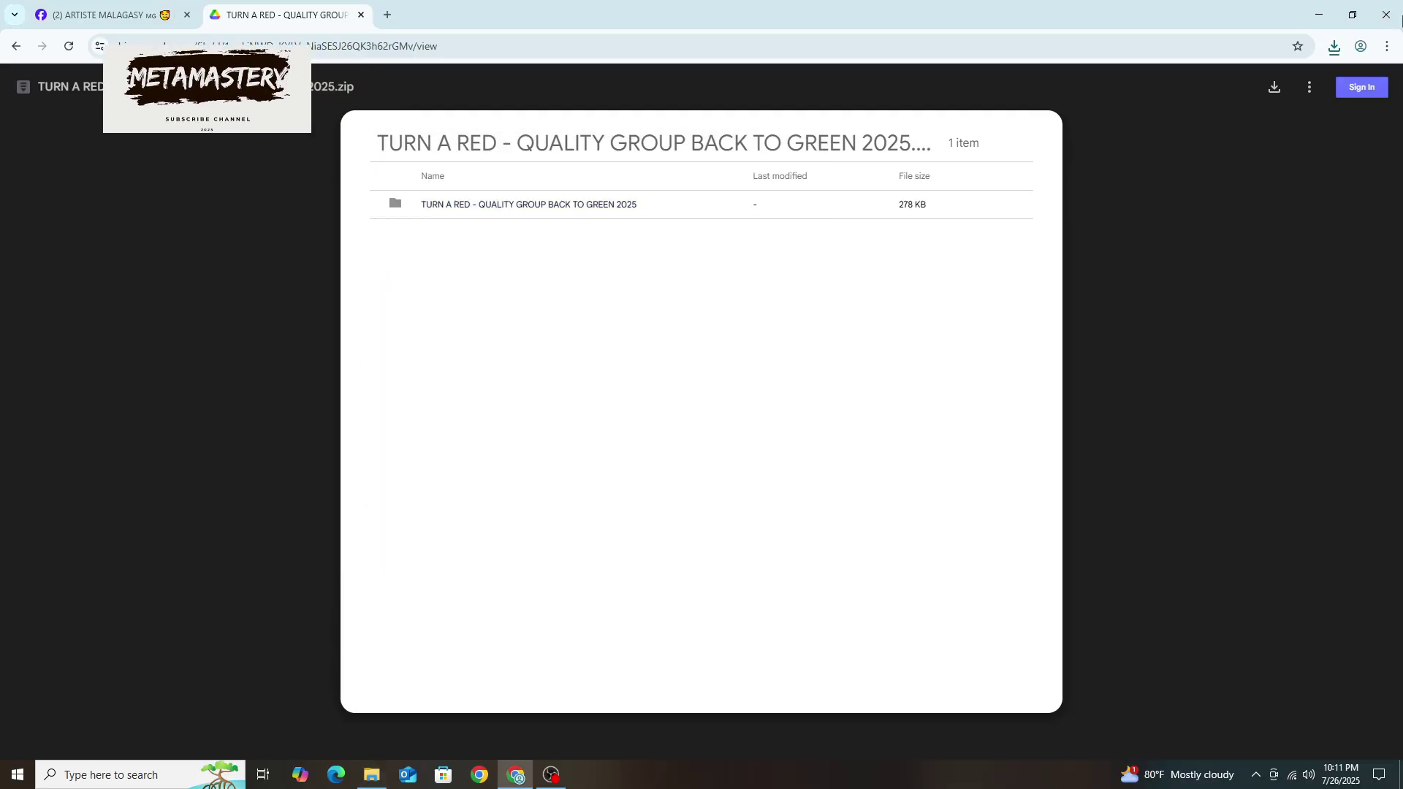
Step: Open Chrome's main menu and its Extensions submenu
left_click(1386, 46)
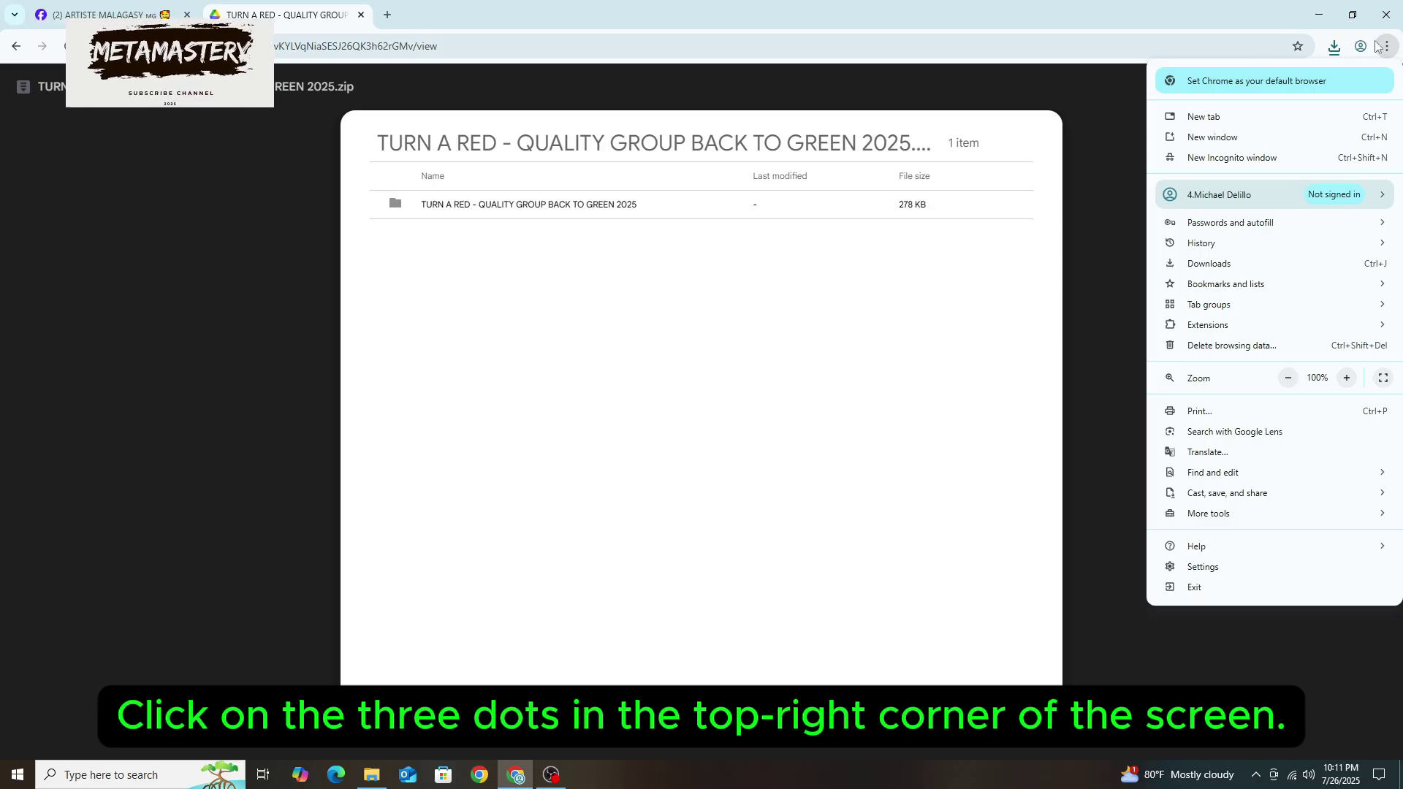
left_click(1381, 46)
left_click(1385, 46)
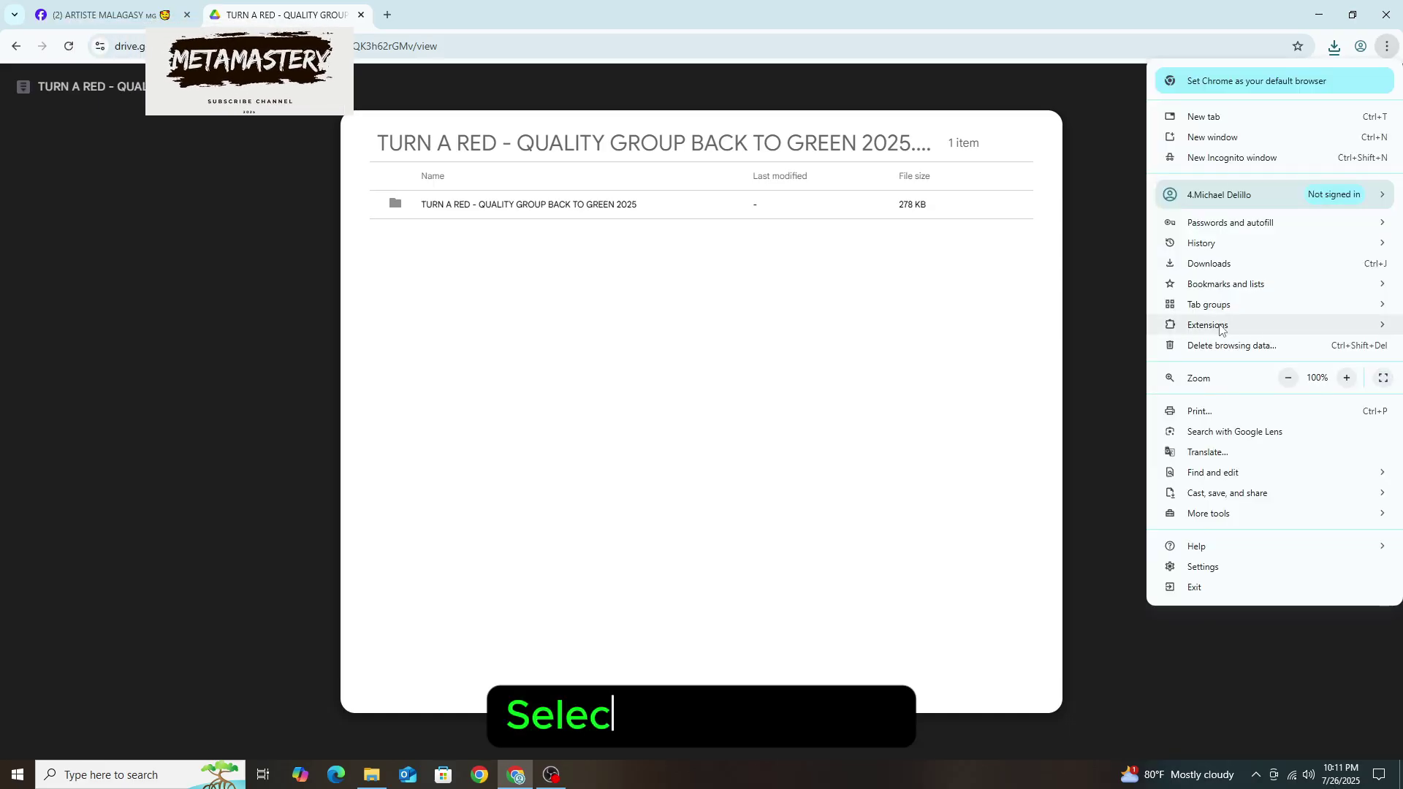
mouse_move(1217, 332)
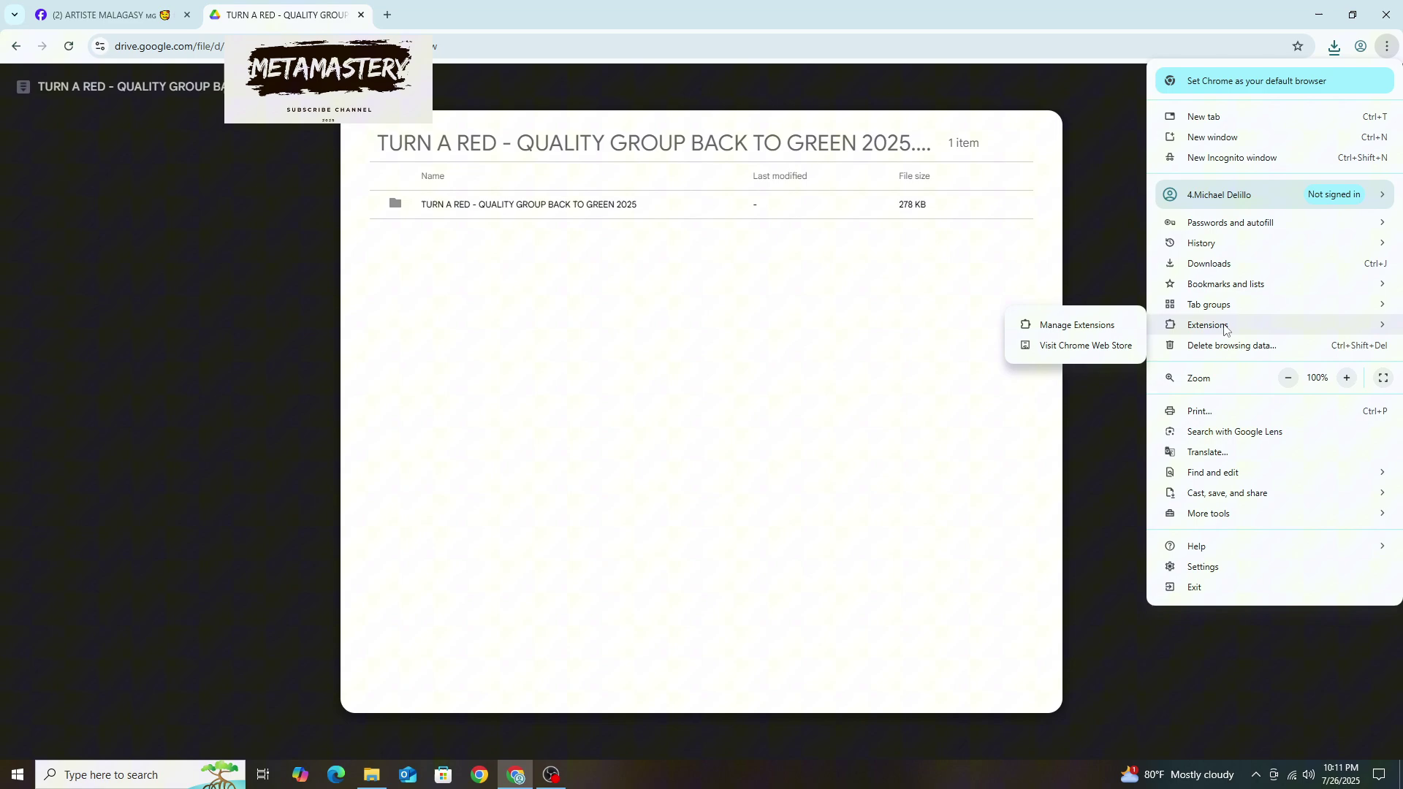
Step: Go to Manage Extensions and switch on Developer mode
left_click(1080, 329)
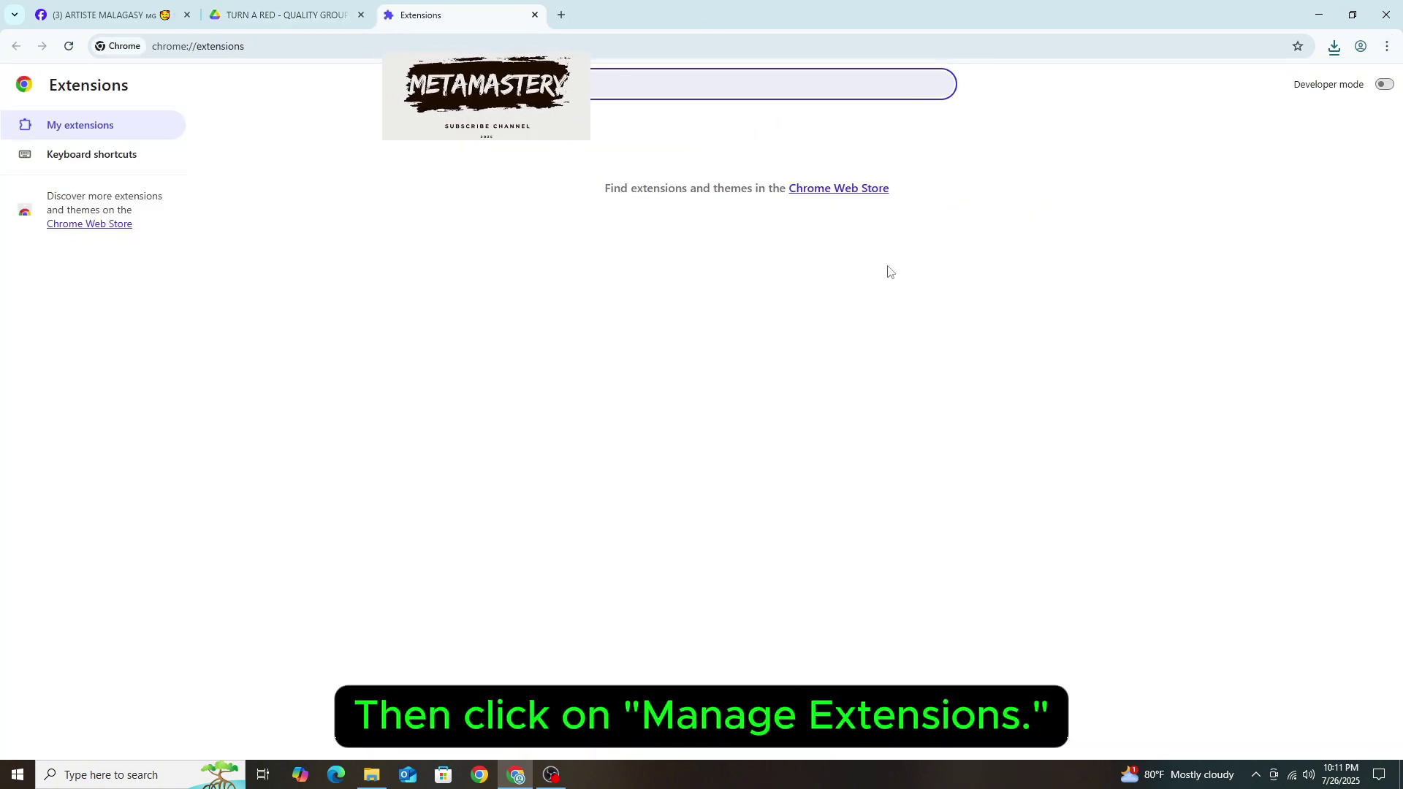
left_click_drag(524, 190, 1190, 207)
left_click_drag(1212, 91, 1354, 88)
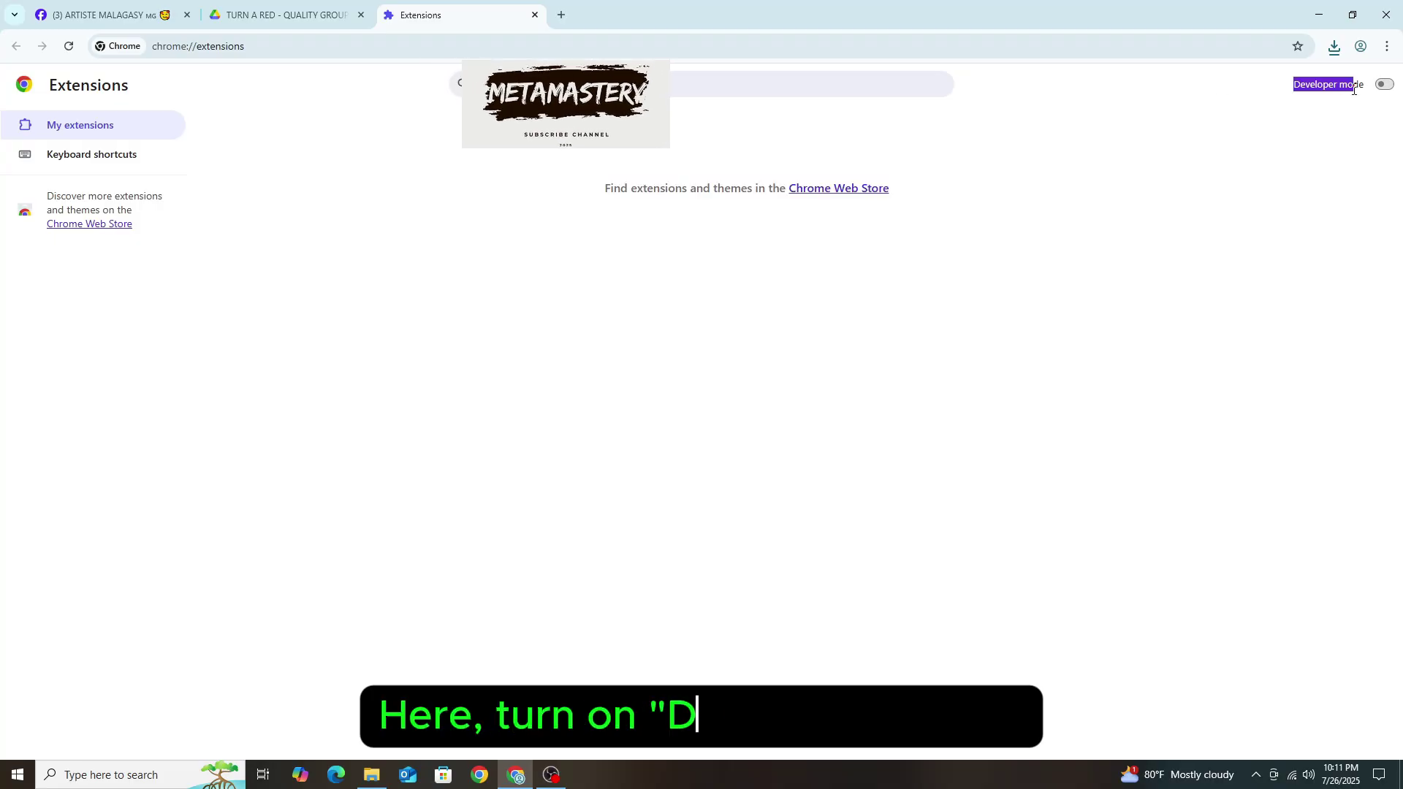
double_click(1343, 80)
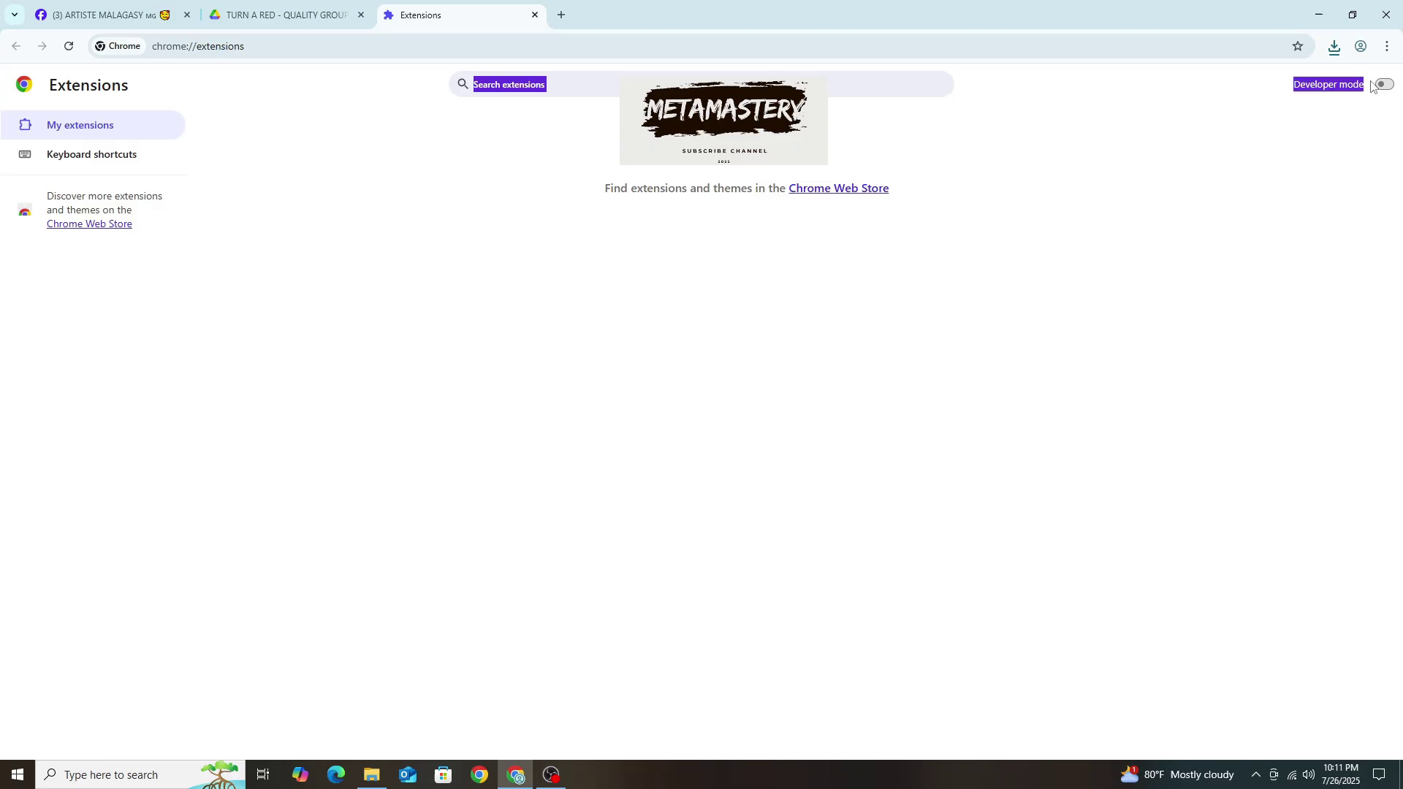
left_click(1329, 88)
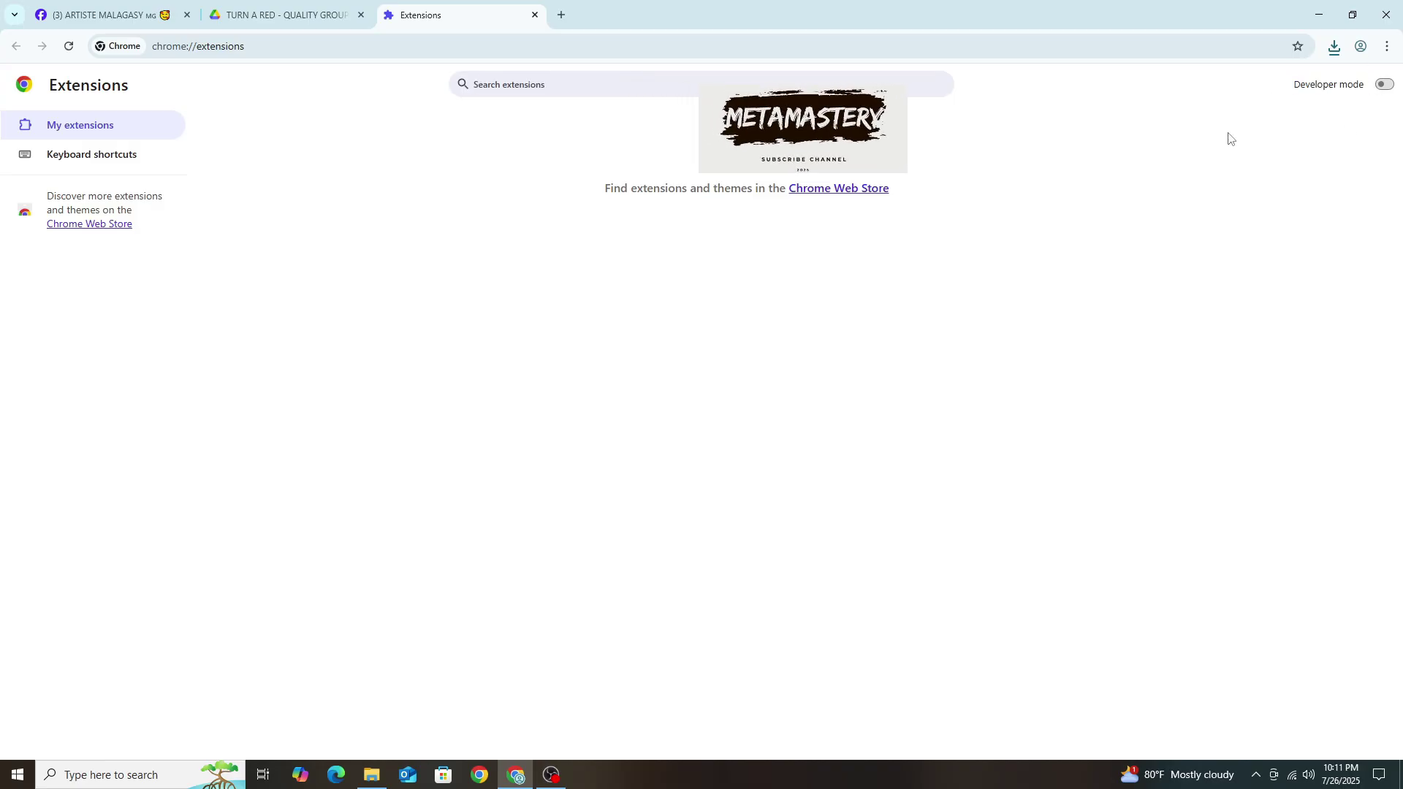
left_click(1389, 88)
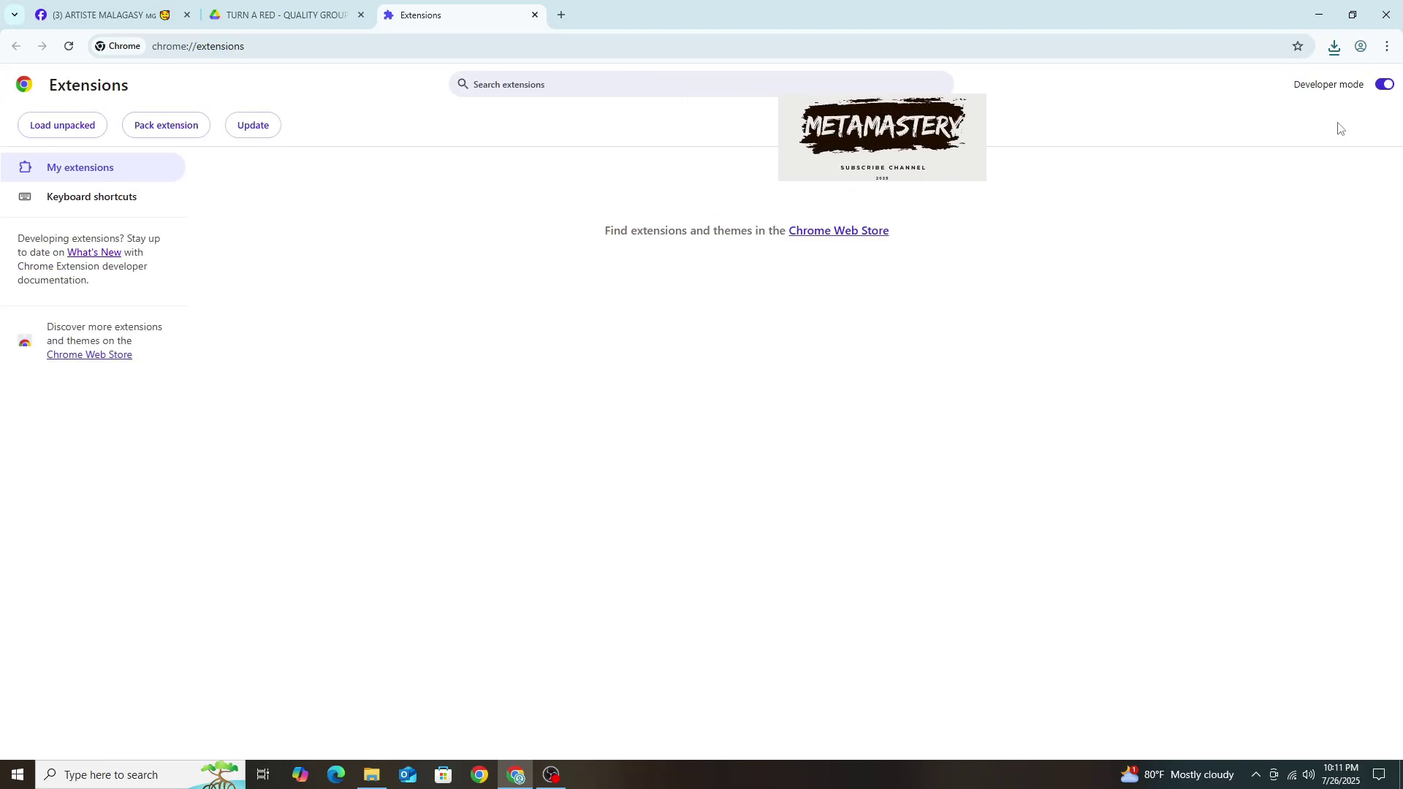
Step: Drag the extracted TURN A RED folder onto the Extensions page, then remove that extension
left_click(373, 773)
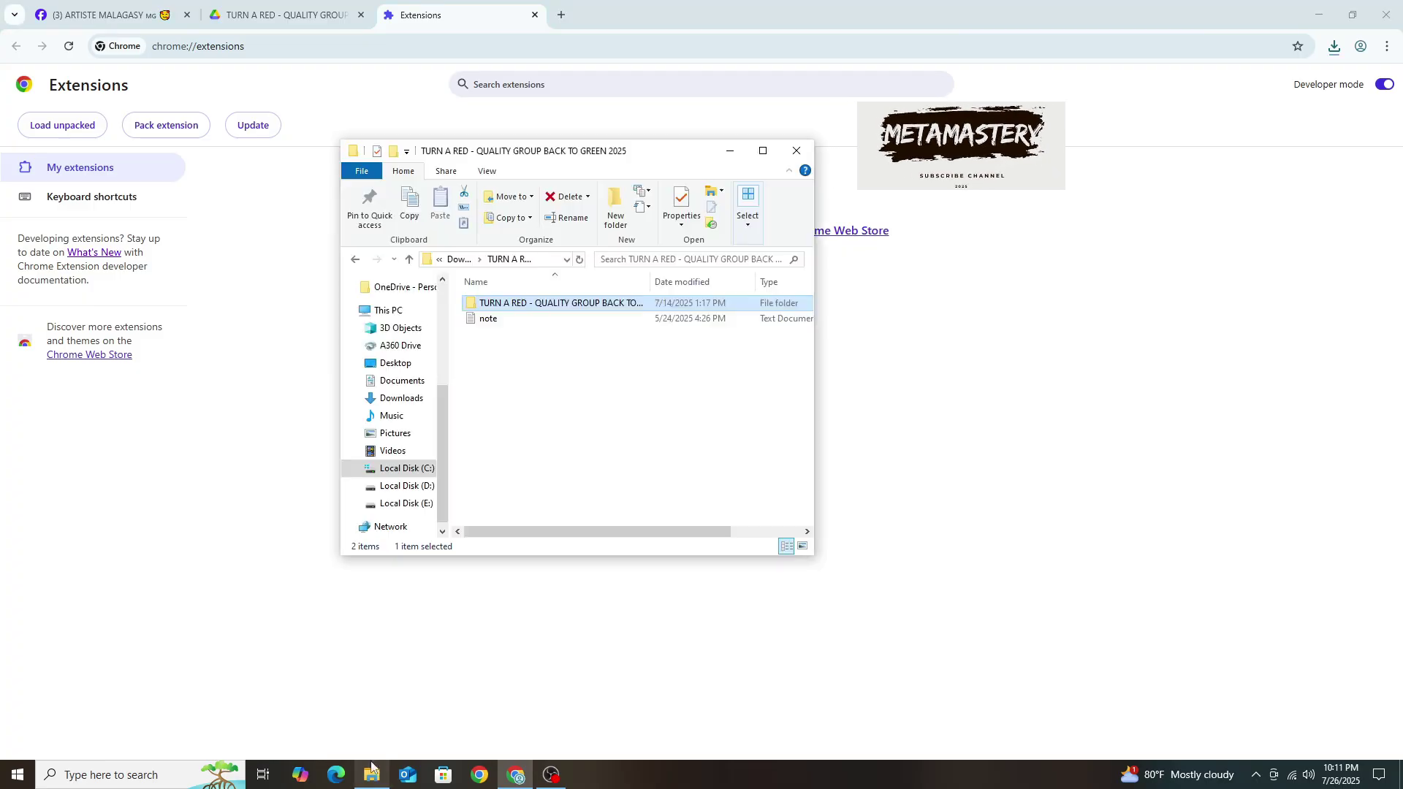
left_click_drag(582, 308, 751, 368)
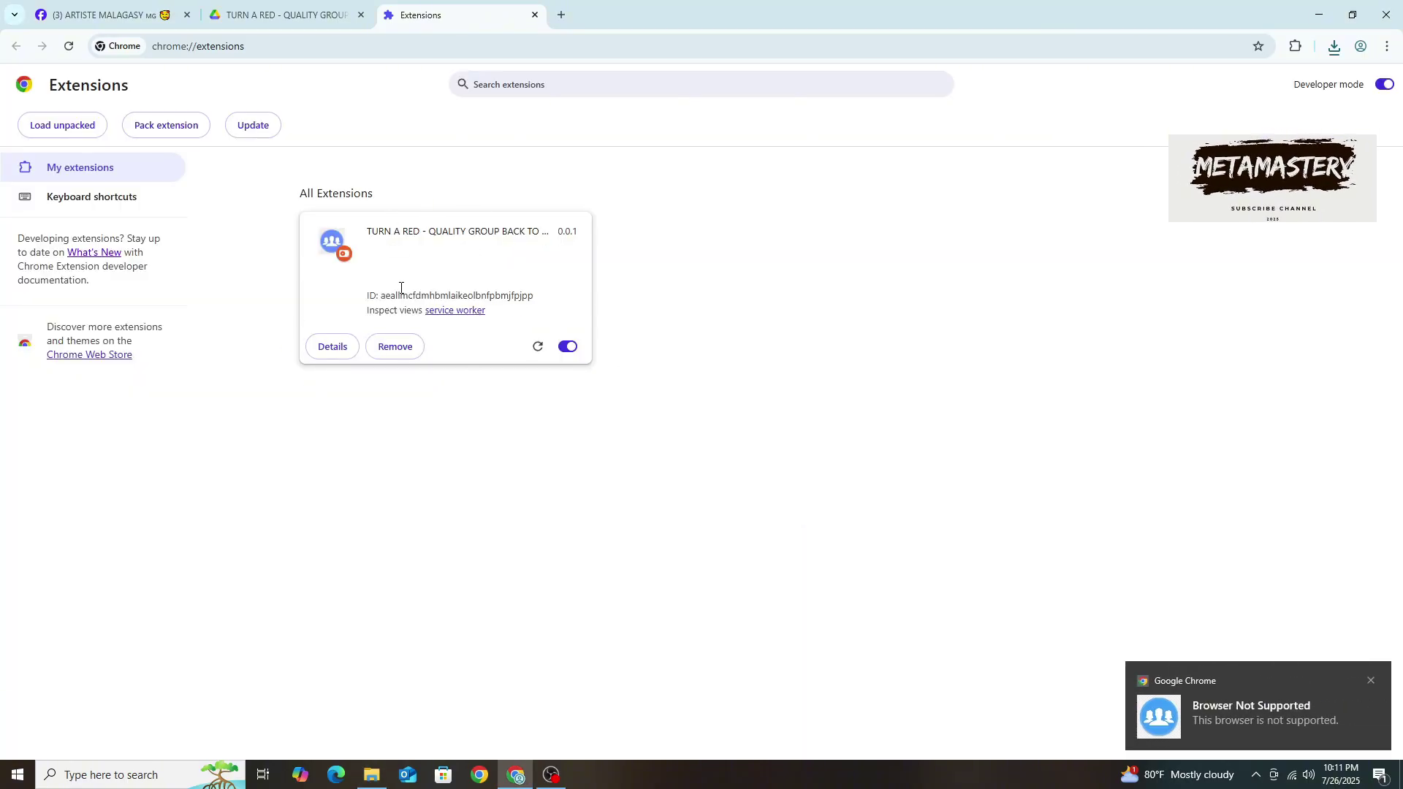
left_click(395, 347)
left_click(1238, 158)
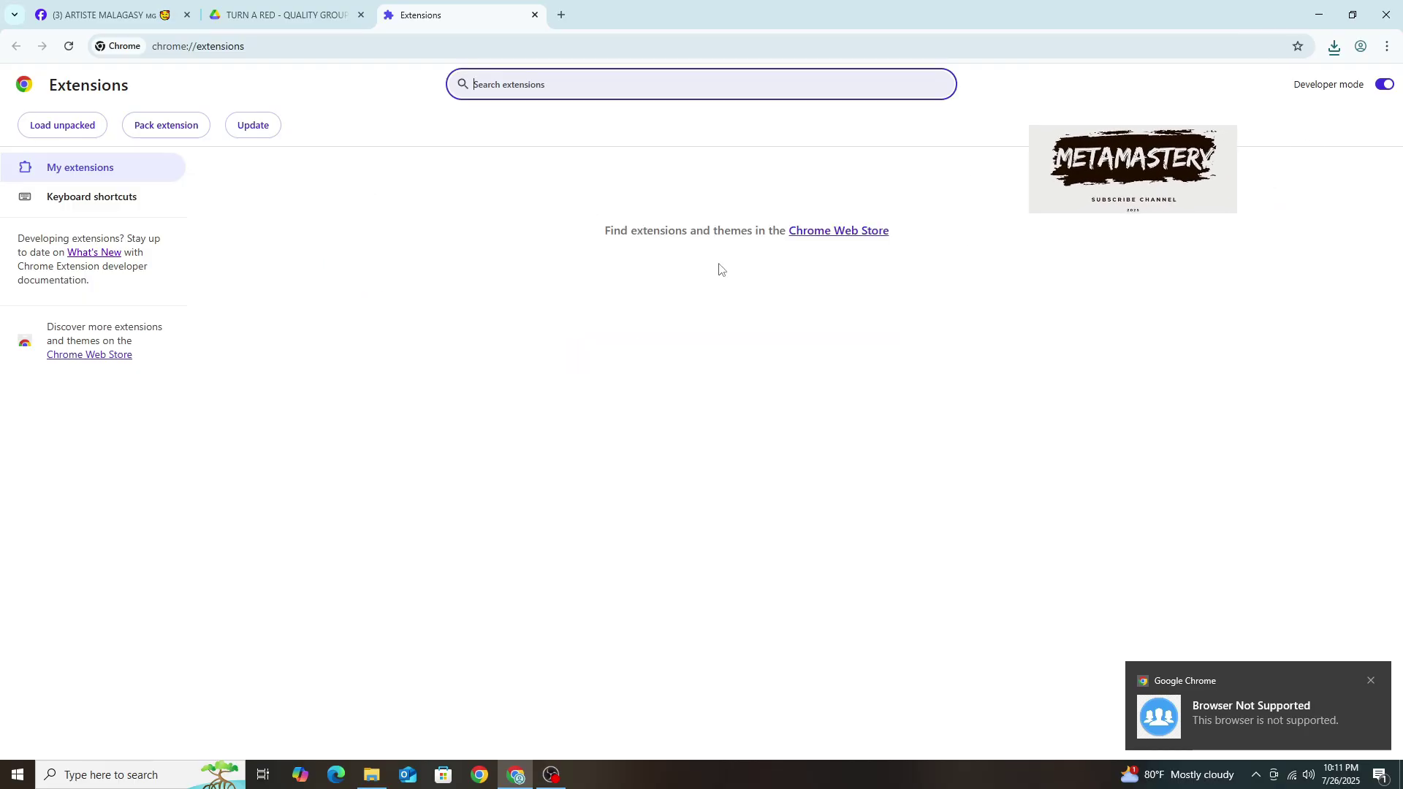
Step: Load unpacked, browsing to Downloads into the TURN A RED folder and its nested subfolder
left_click(64, 129)
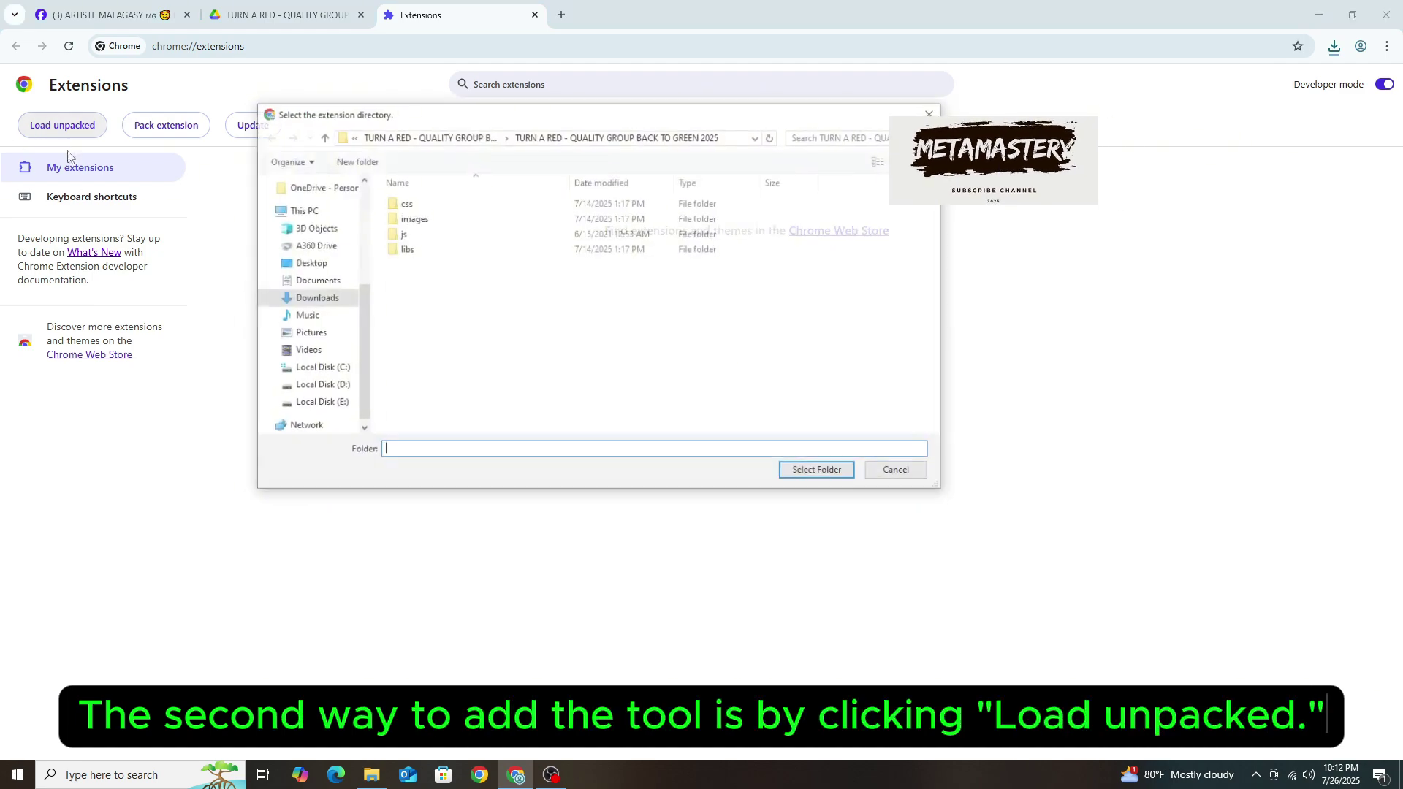
left_click(311, 298)
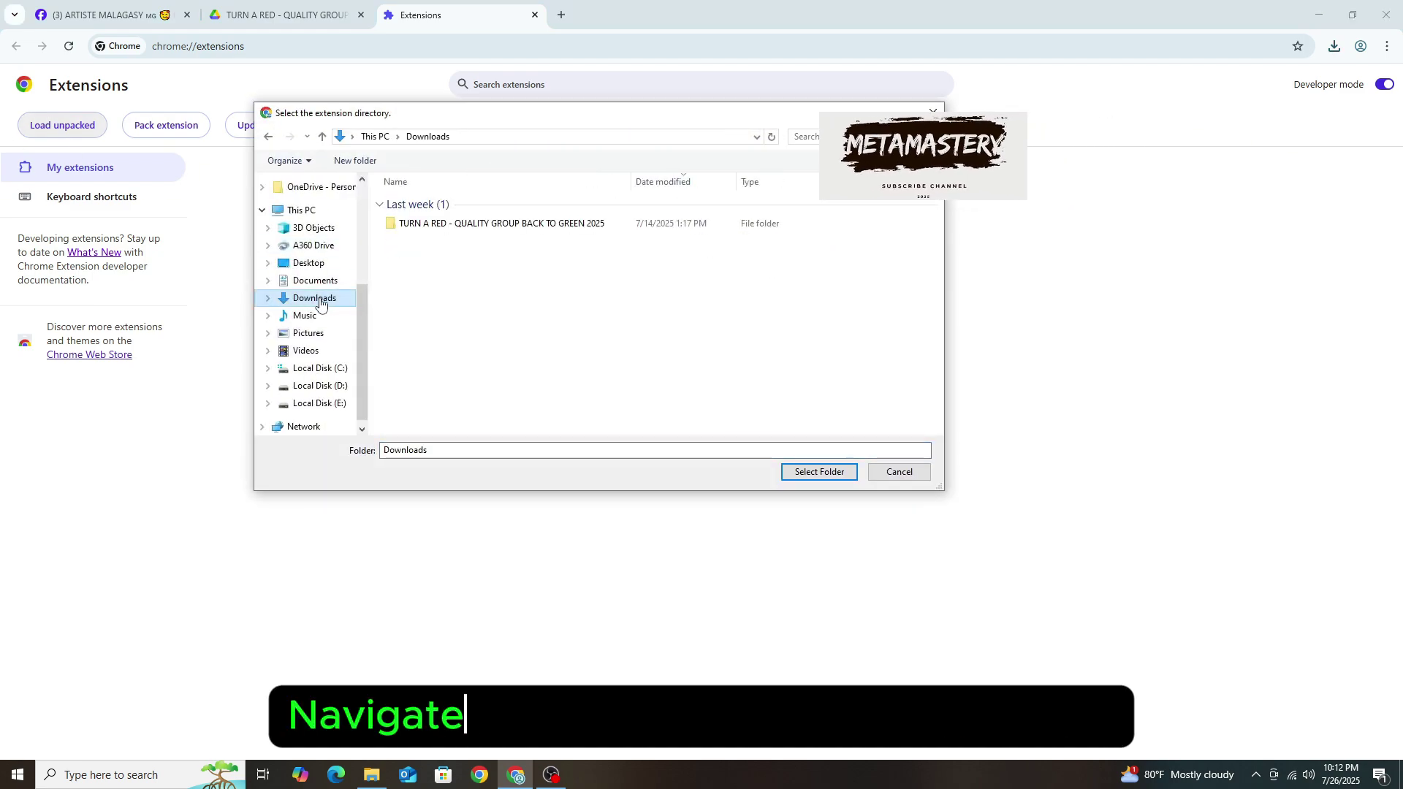
left_click(489, 225)
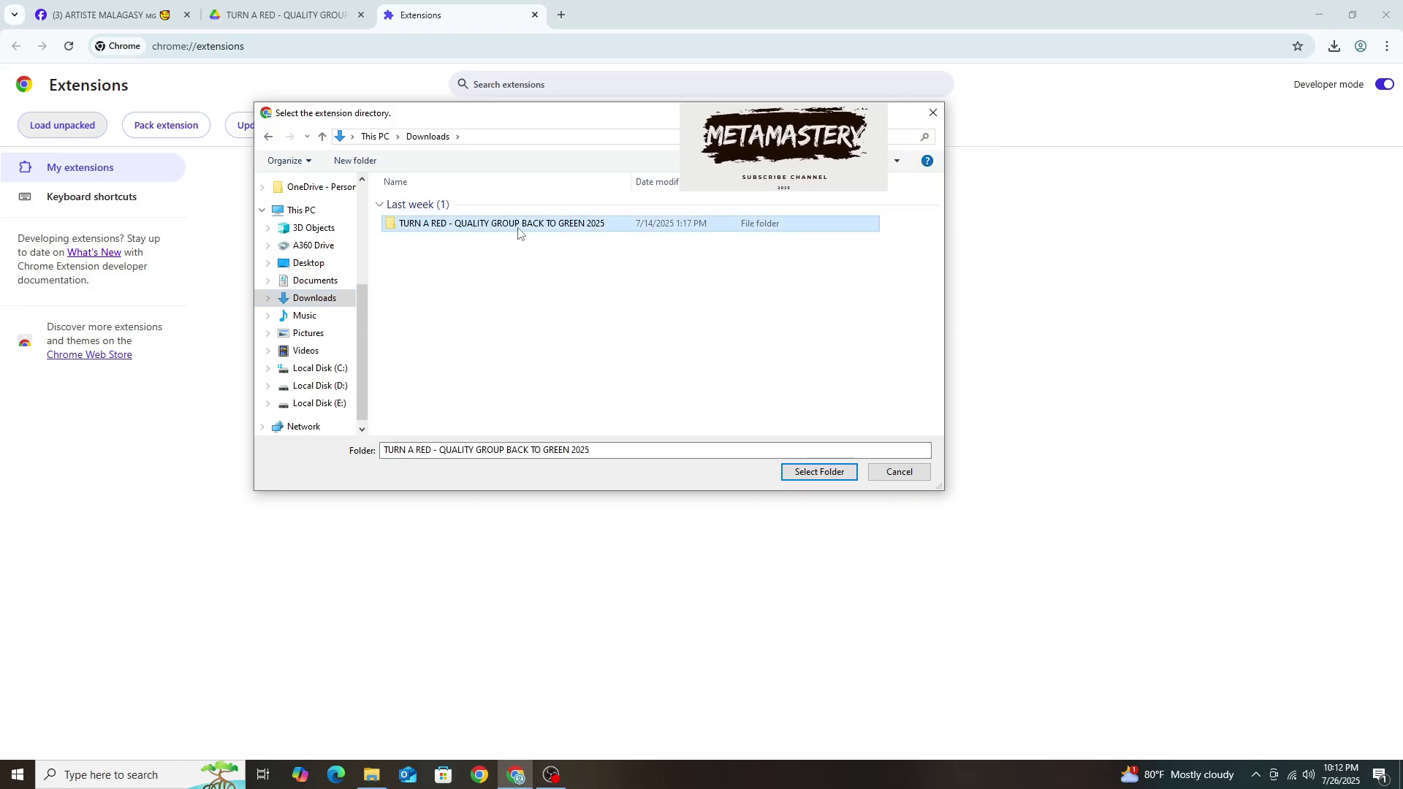
double_click(518, 225)
double_click(523, 203)
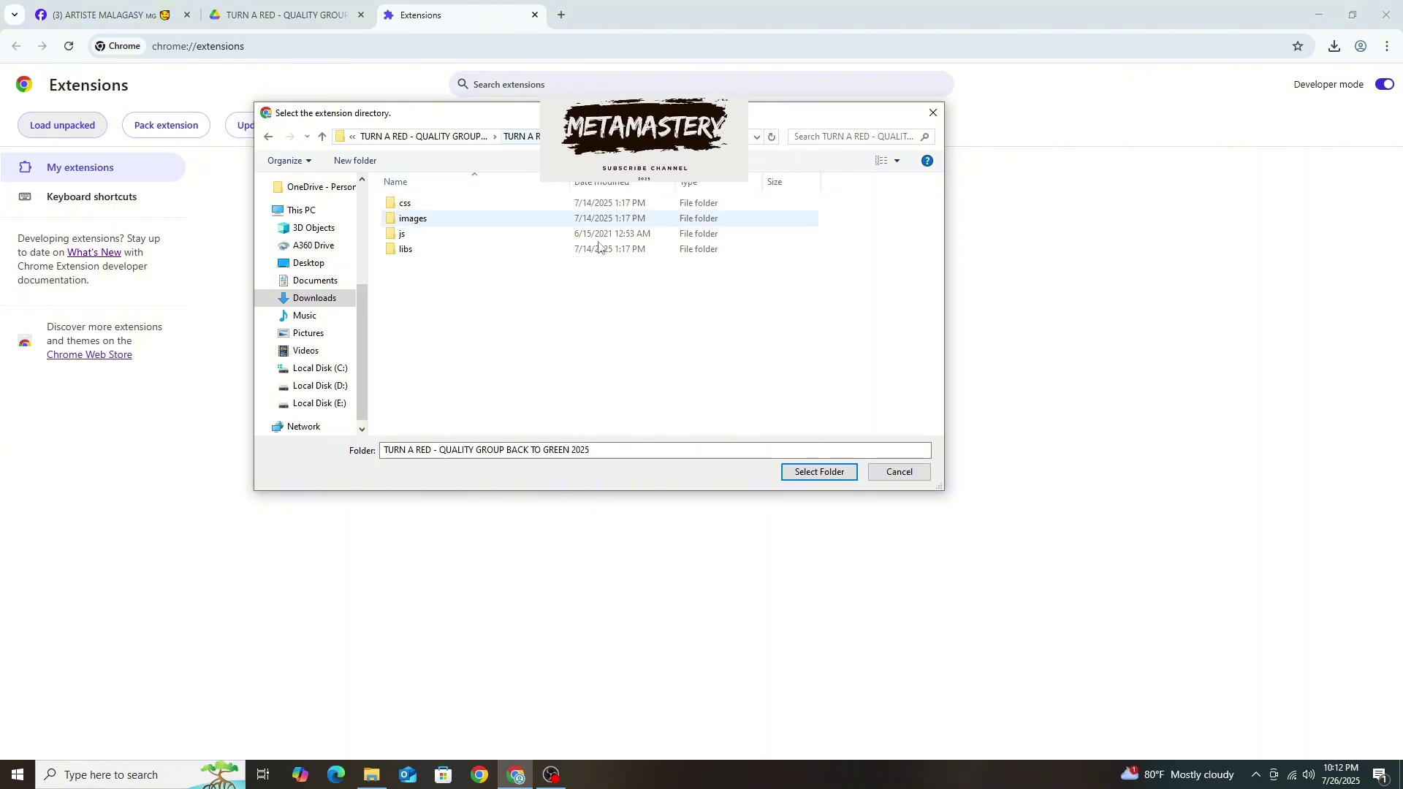
Step: Select the chosen folder to load the TURN A RED extension
left_click(819, 472)
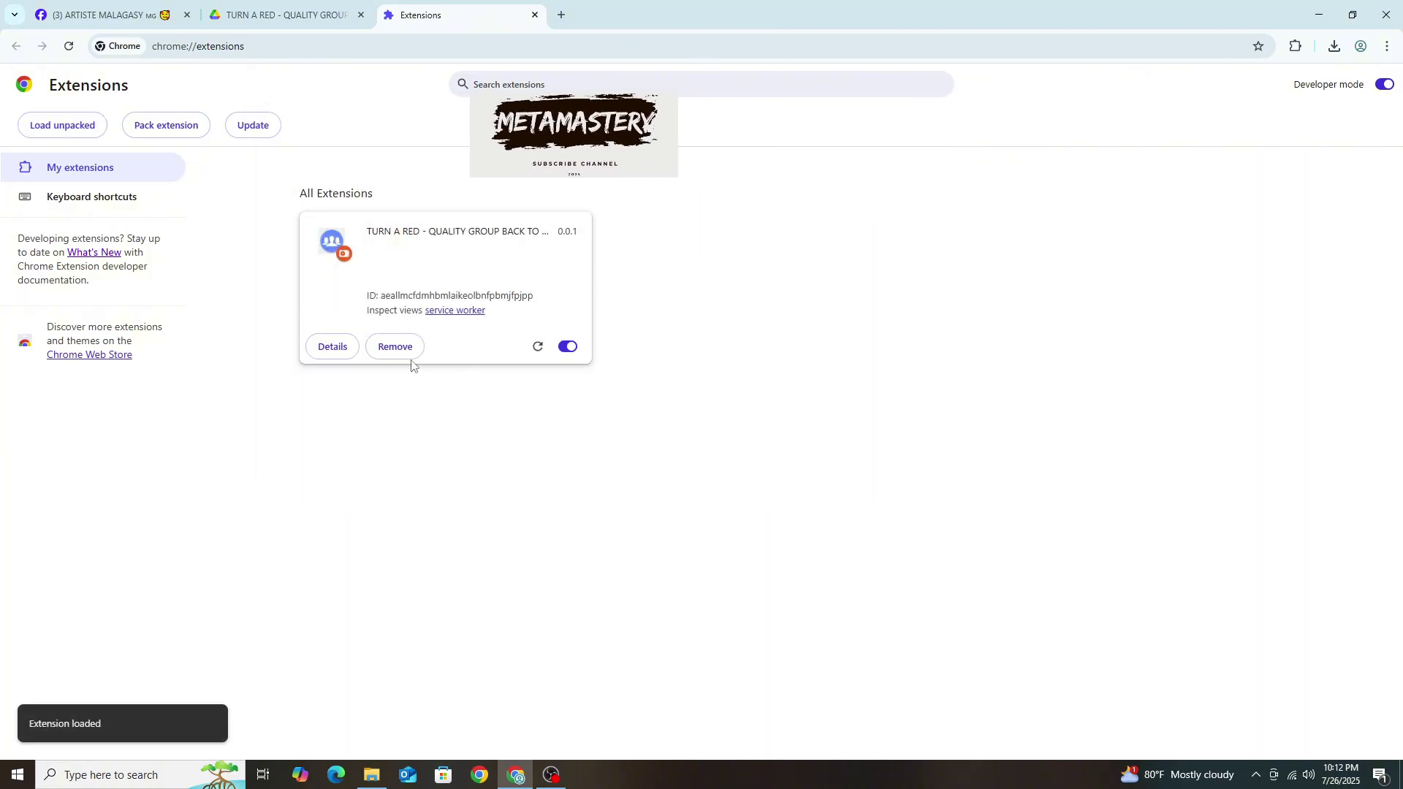
left_click_drag(366, 231, 577, 246)
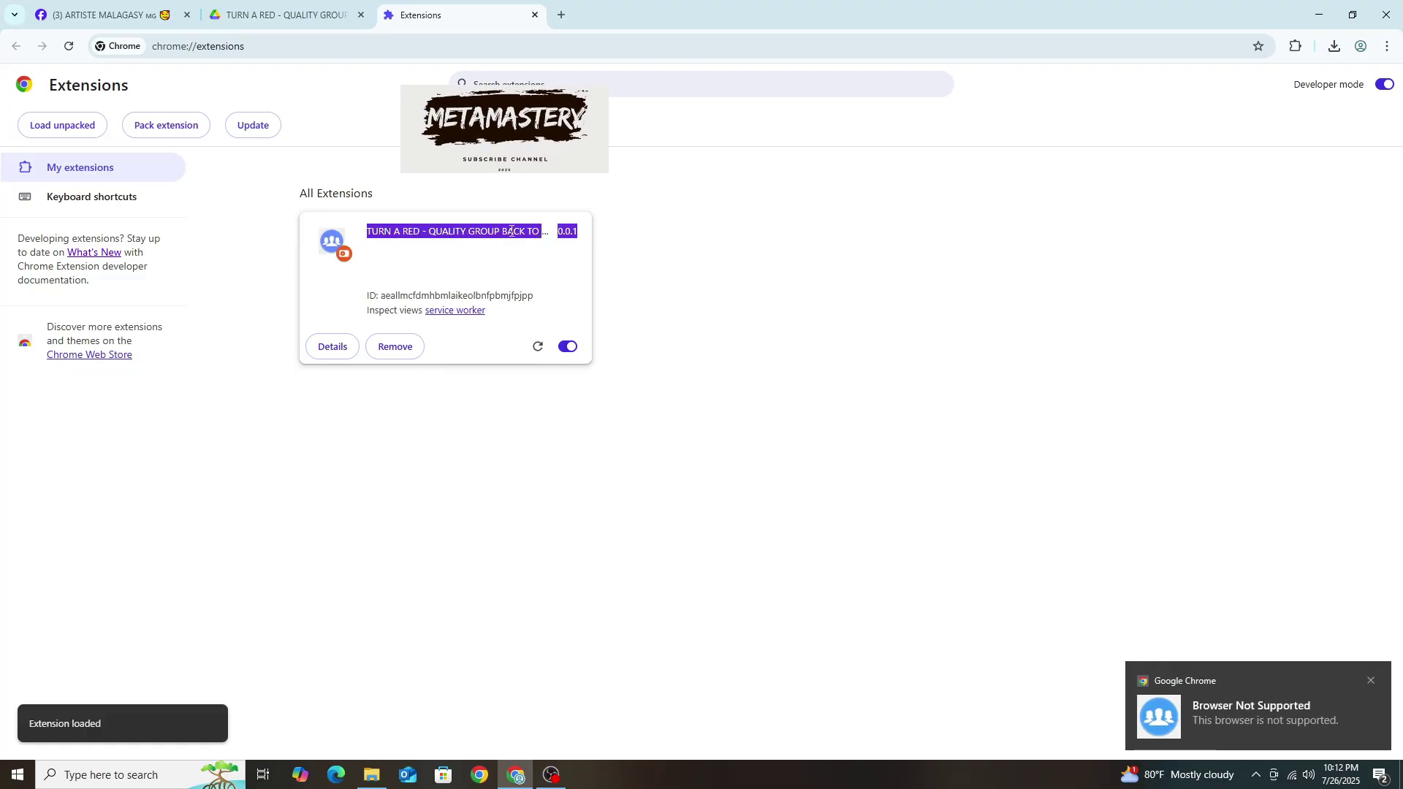
left_click(896, 234)
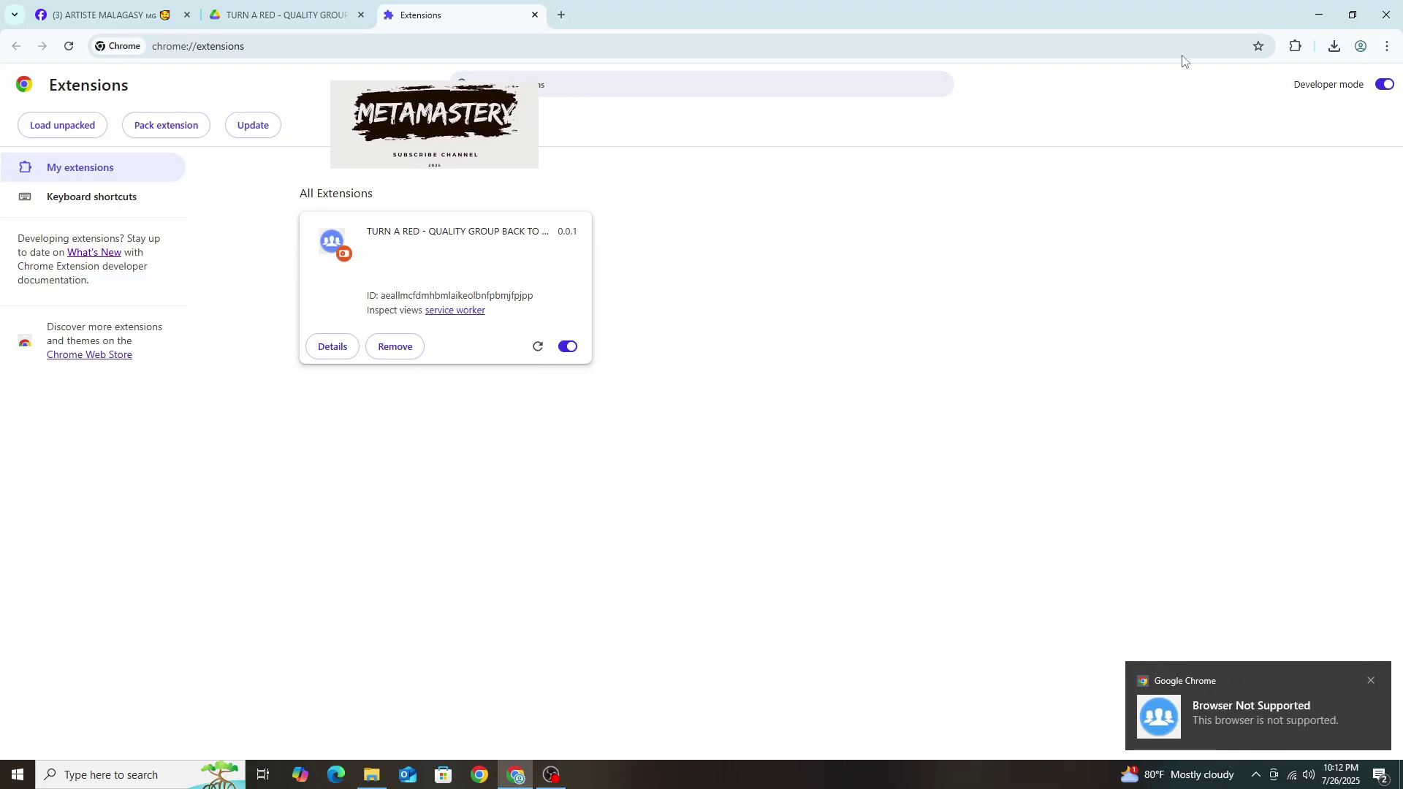
Step: Launch the TURN A RED extension's appeal page from the Extensions toolbar menu
left_click(1298, 45)
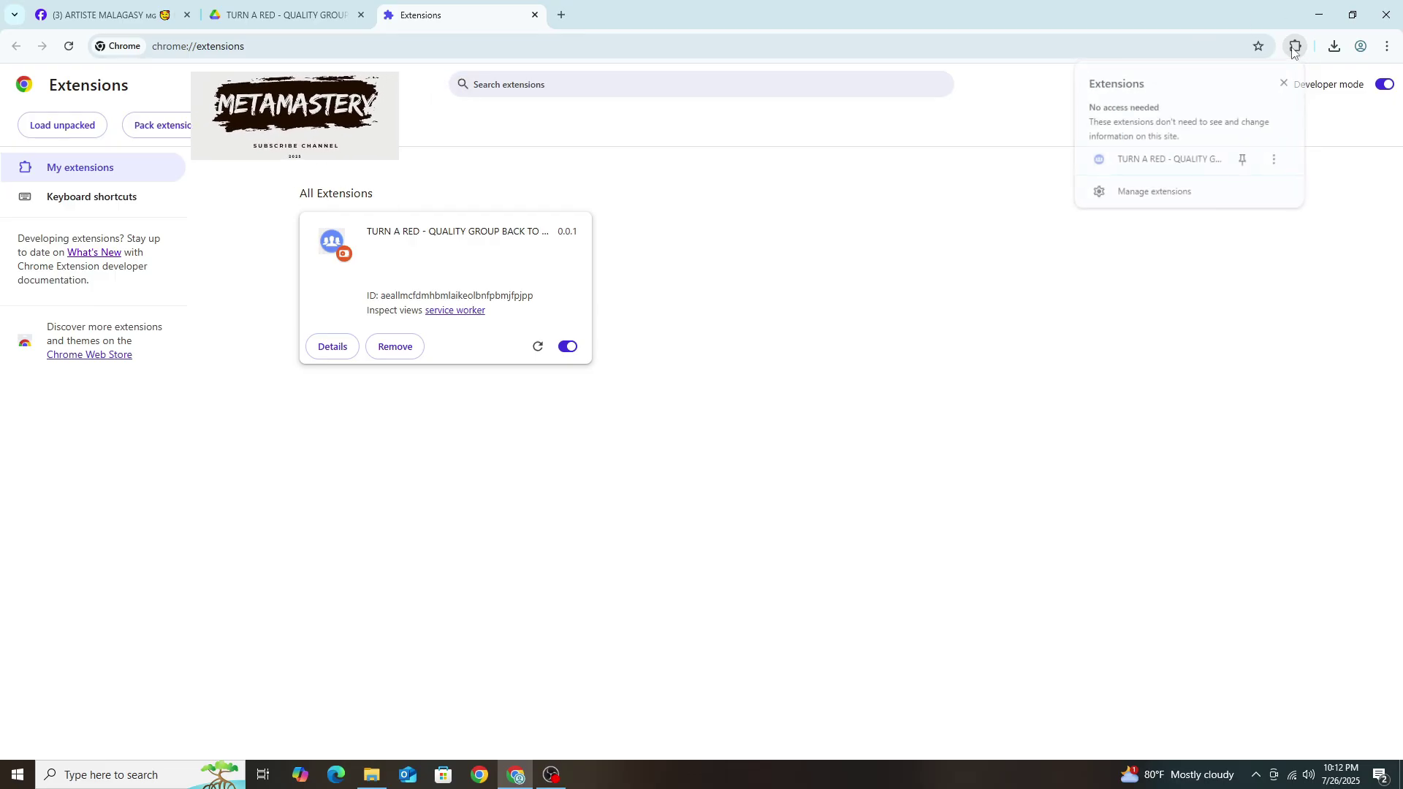
left_click(1118, 161)
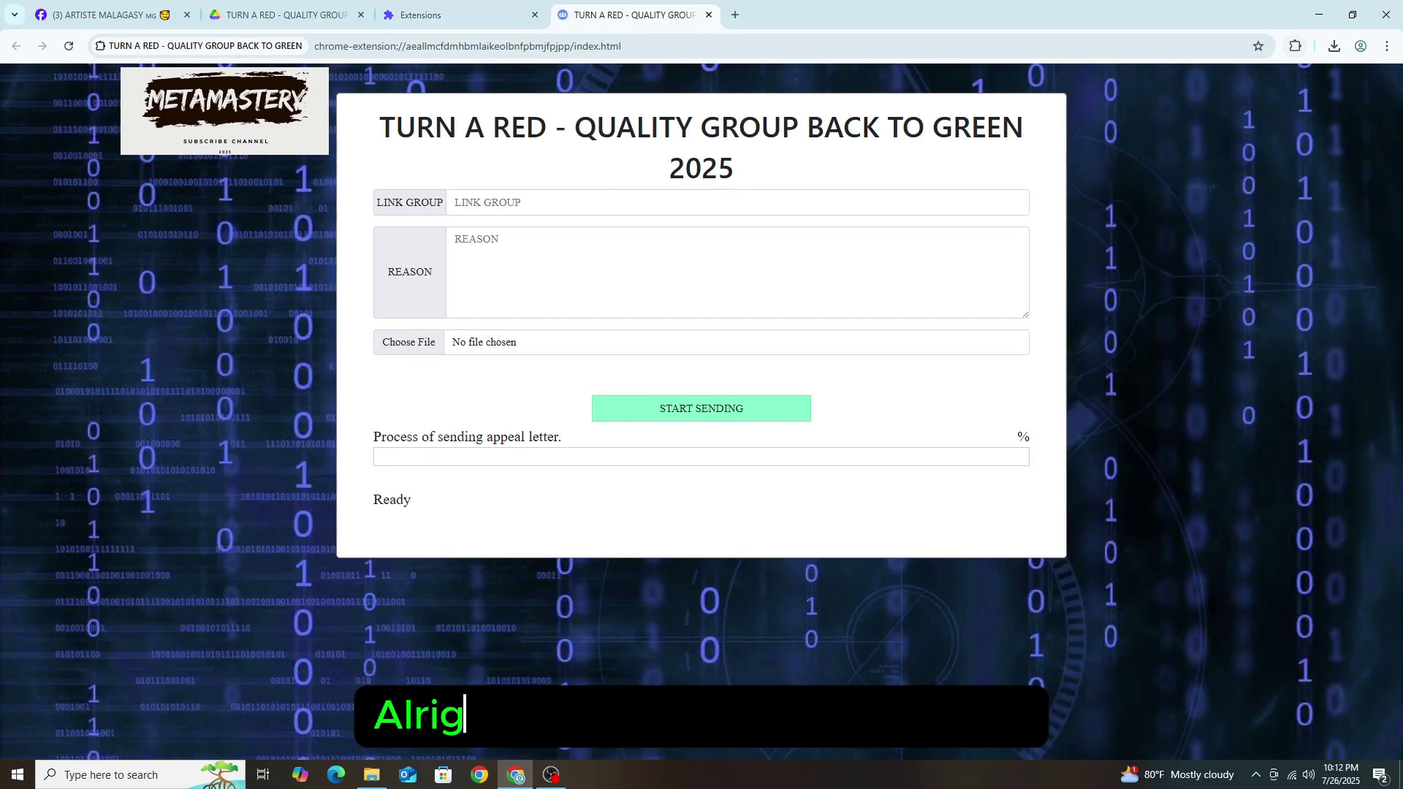
left_click_drag(378, 126, 788, 160)
left_click(676, 108)
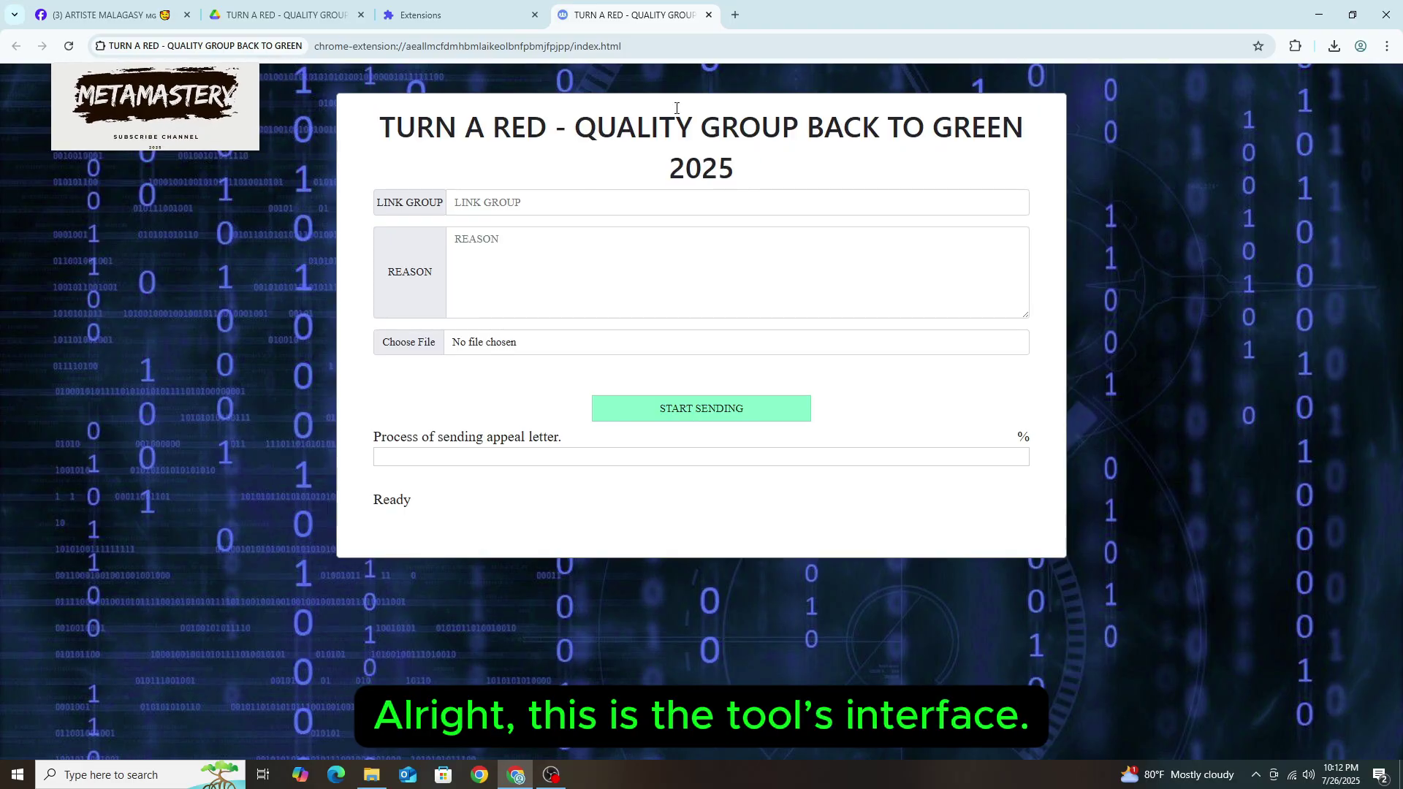
Step: Copy the Facebook group's web address from its Community home page
left_click_drag(675, 124, 650, 124)
left_click(632, 121)
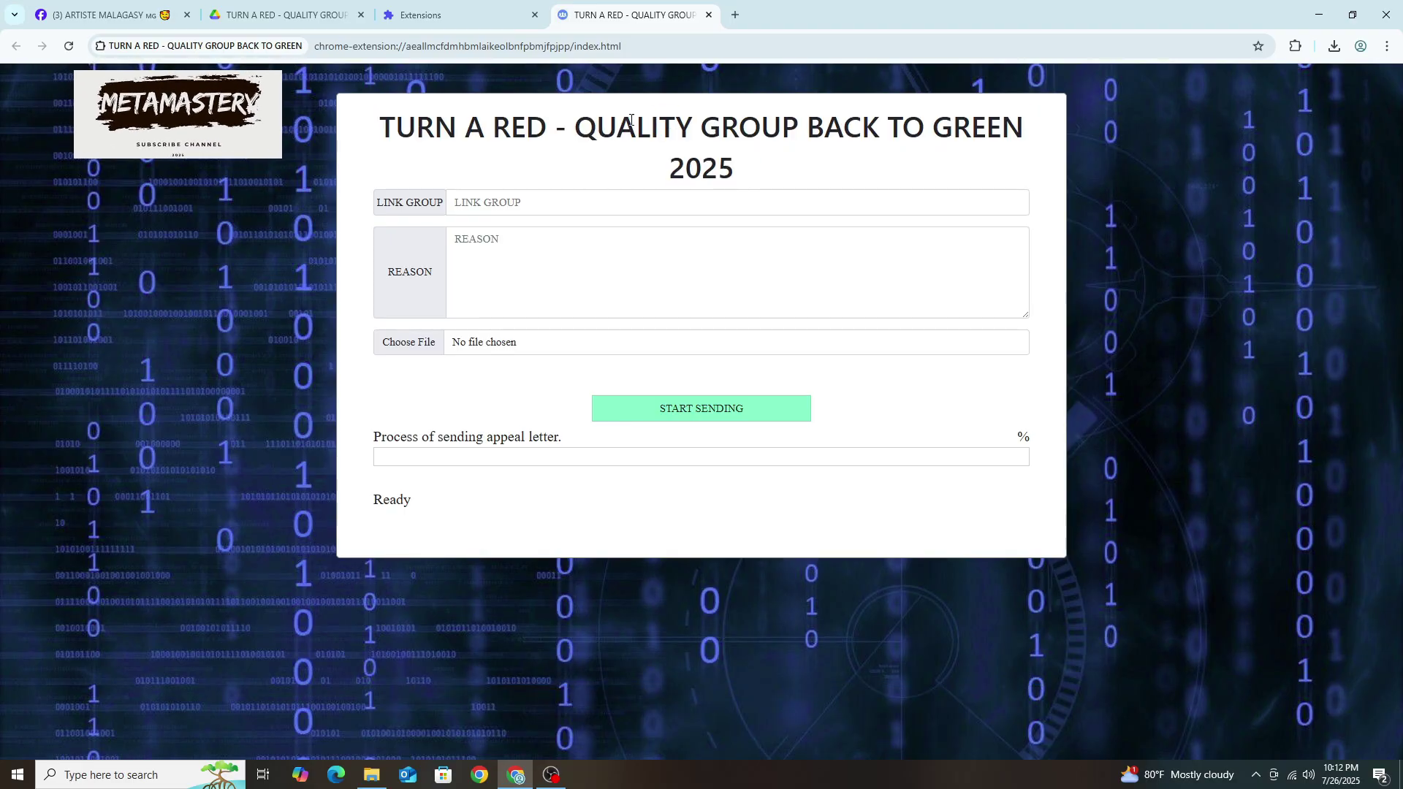
left_click_drag(396, 125, 737, 170)
left_click_drag(377, 202, 444, 204)
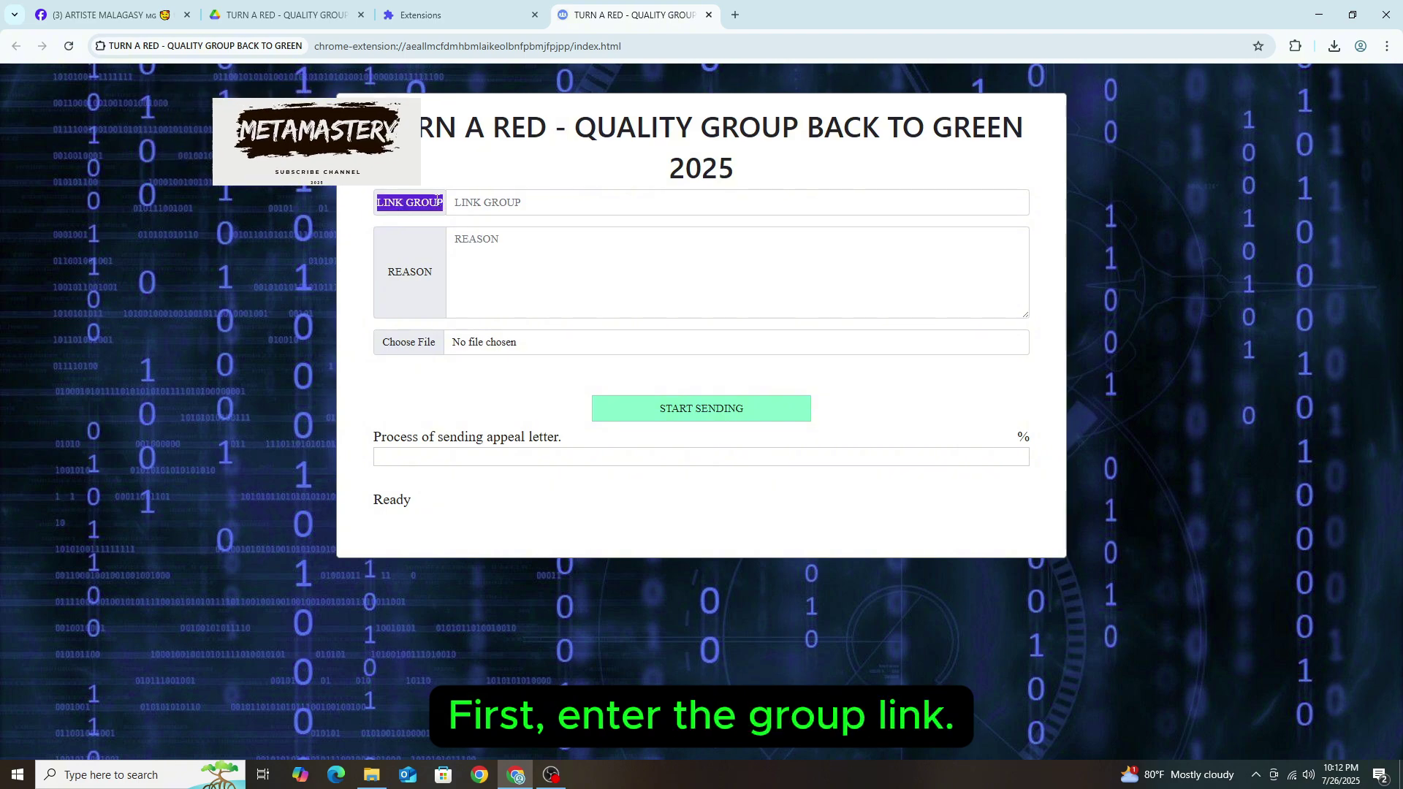
left_click(110, 14)
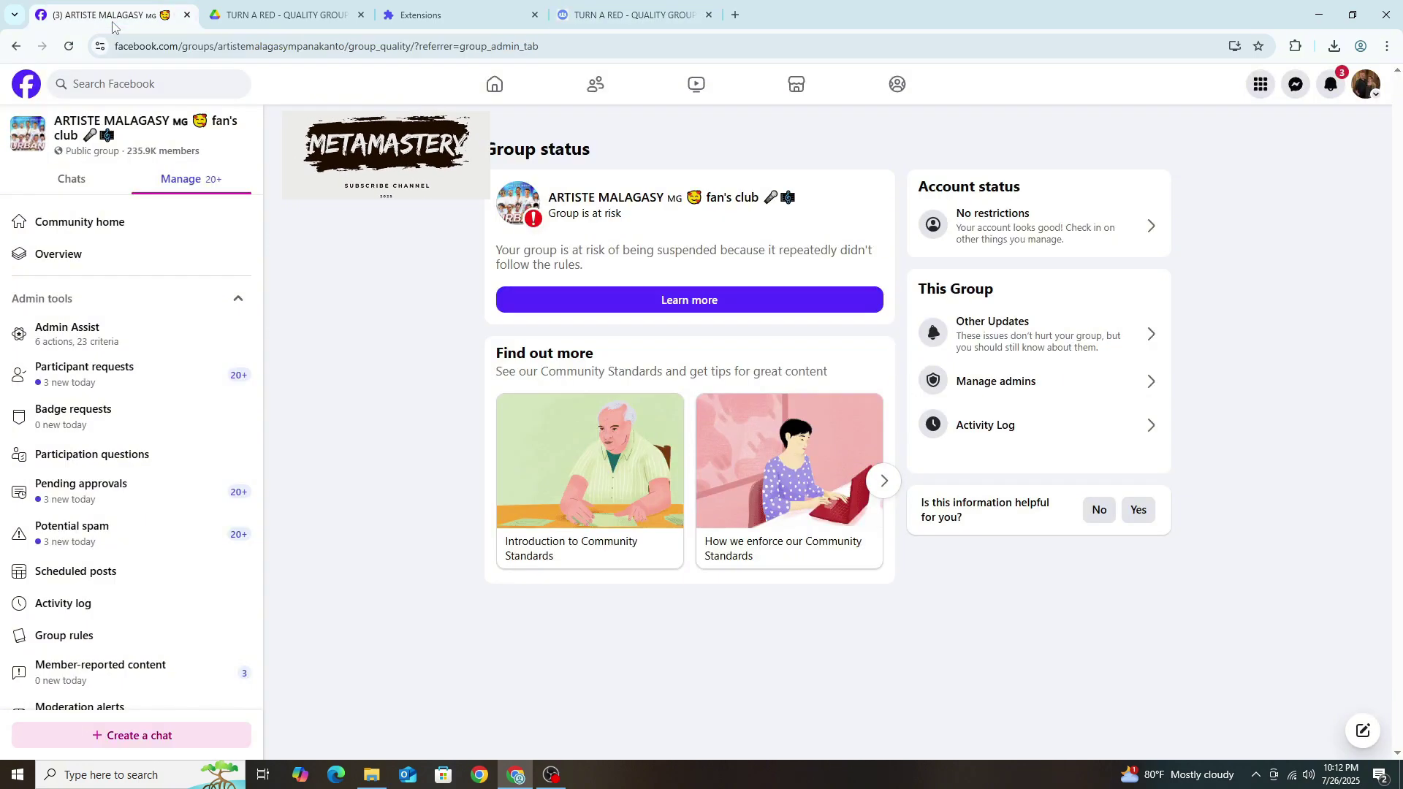
left_click(119, 223)
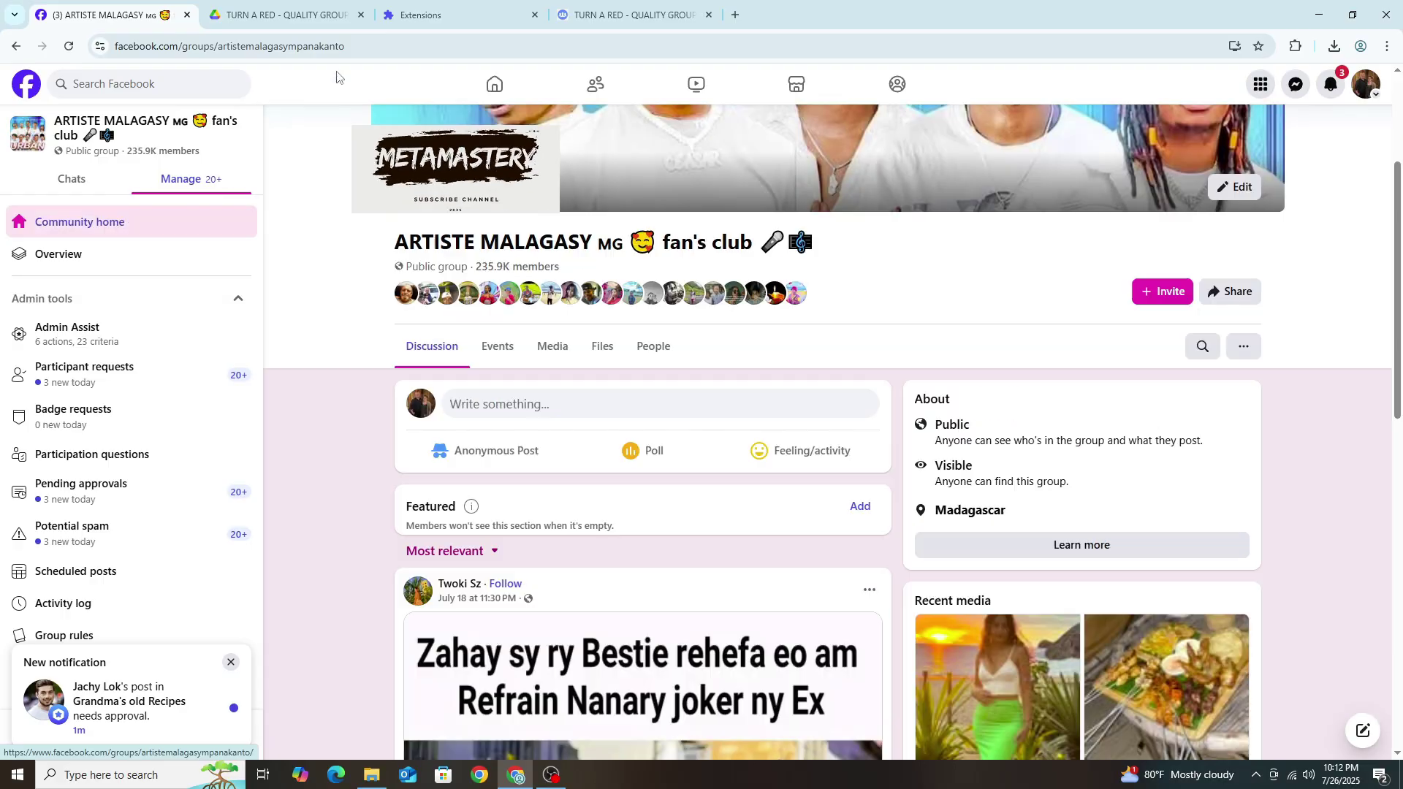
left_click(91, 51)
right_click(244, 45)
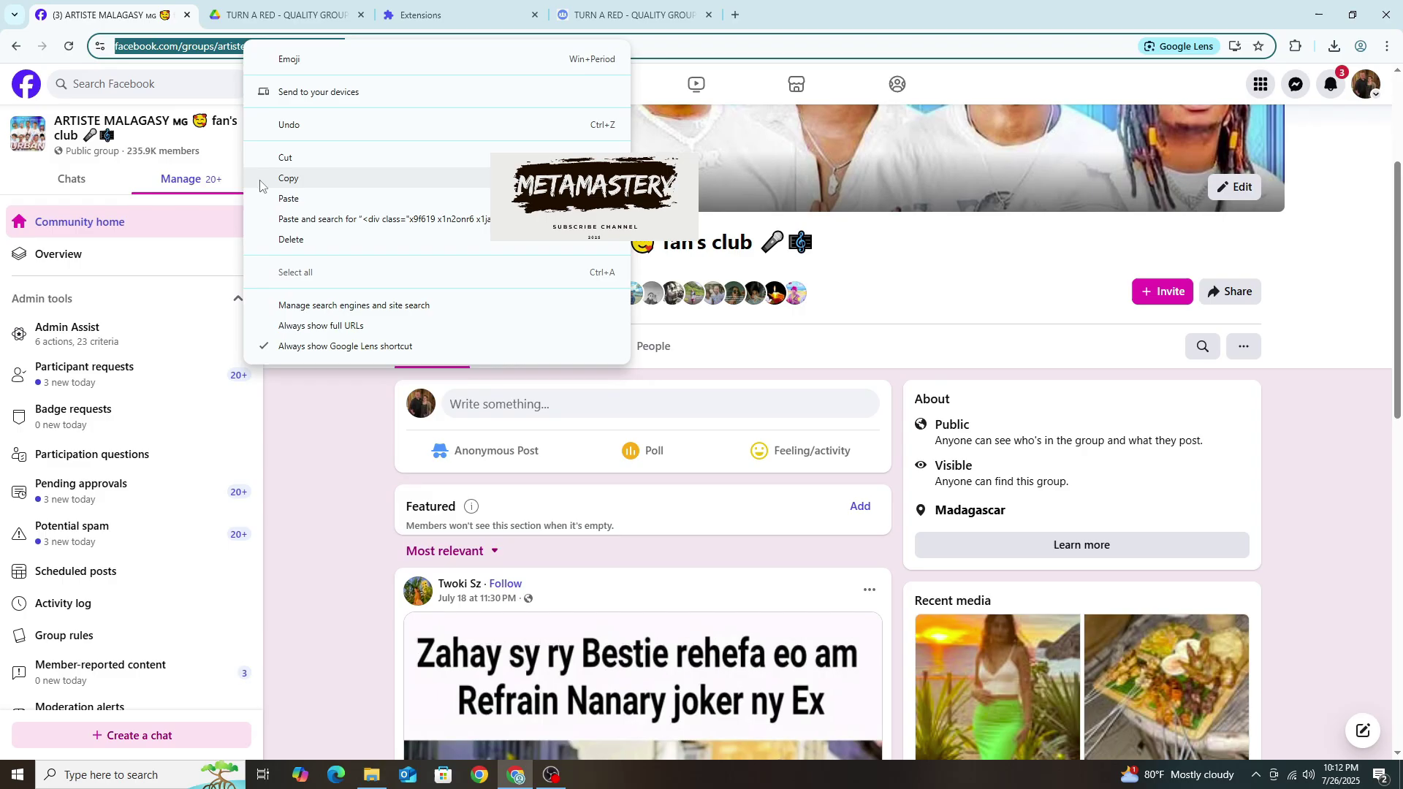
left_click(289, 178)
Step: Paste the group link into LINK GROUP and move to the REASON box
left_click(662, 4)
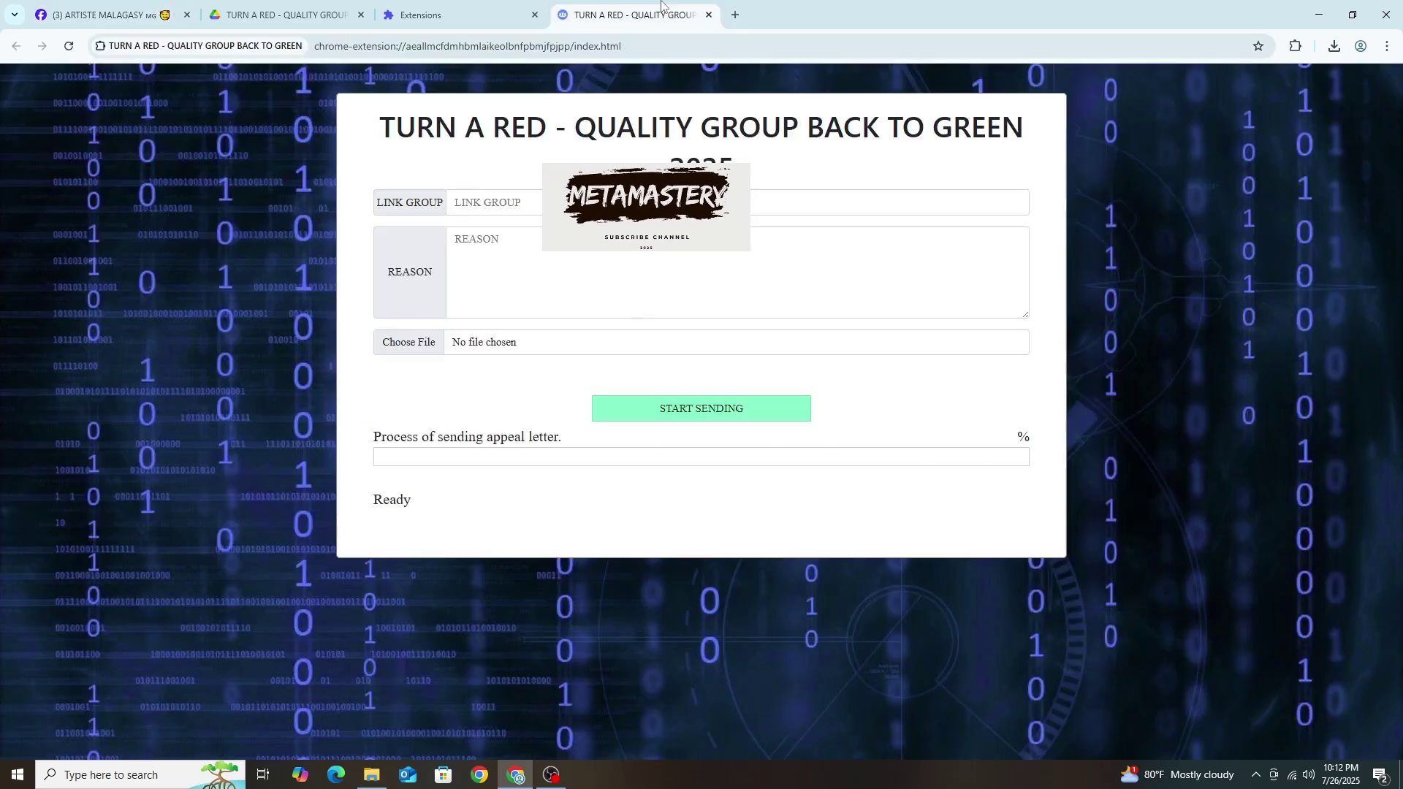
left_click(511, 202)
right_click(515, 202)
left_click(544, 347)
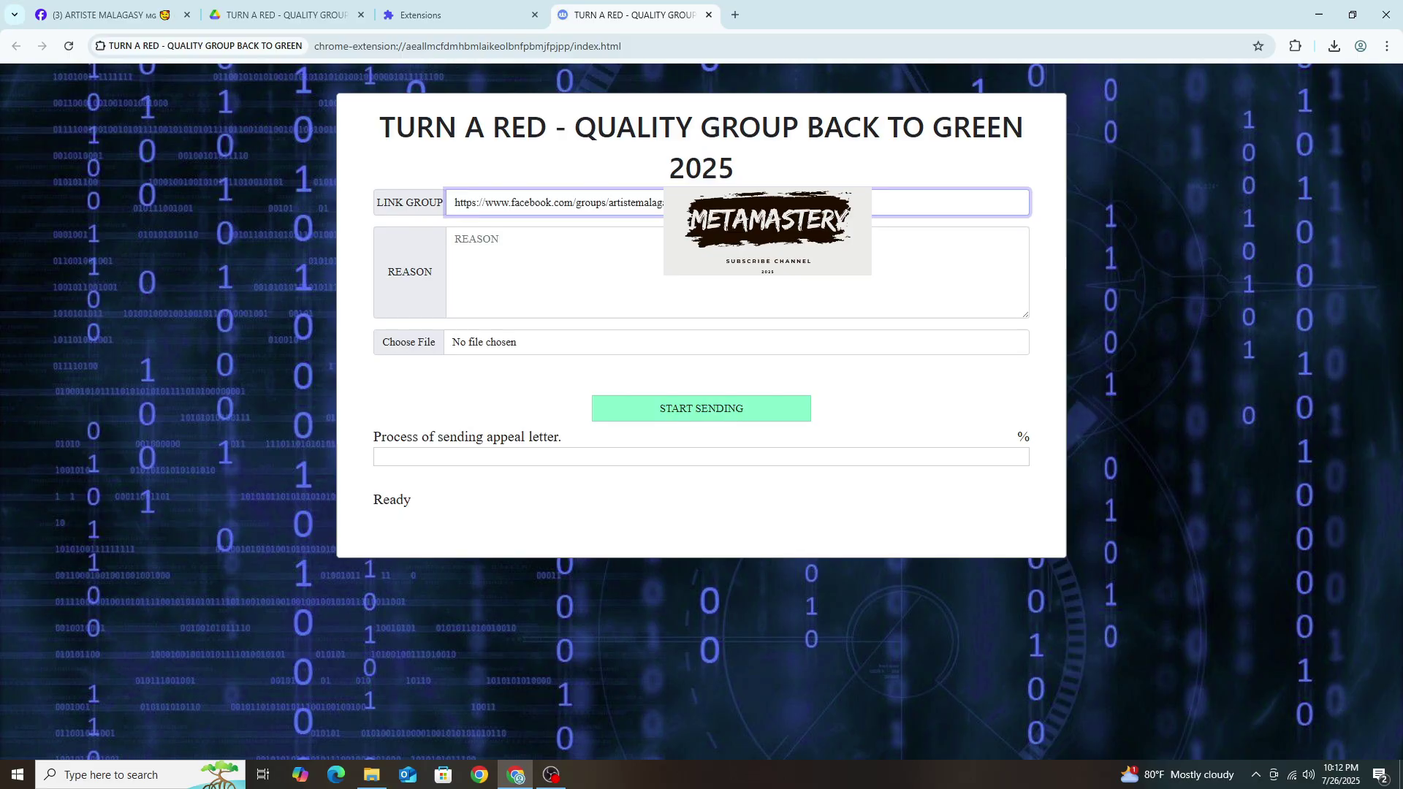
key("ctrl+a")
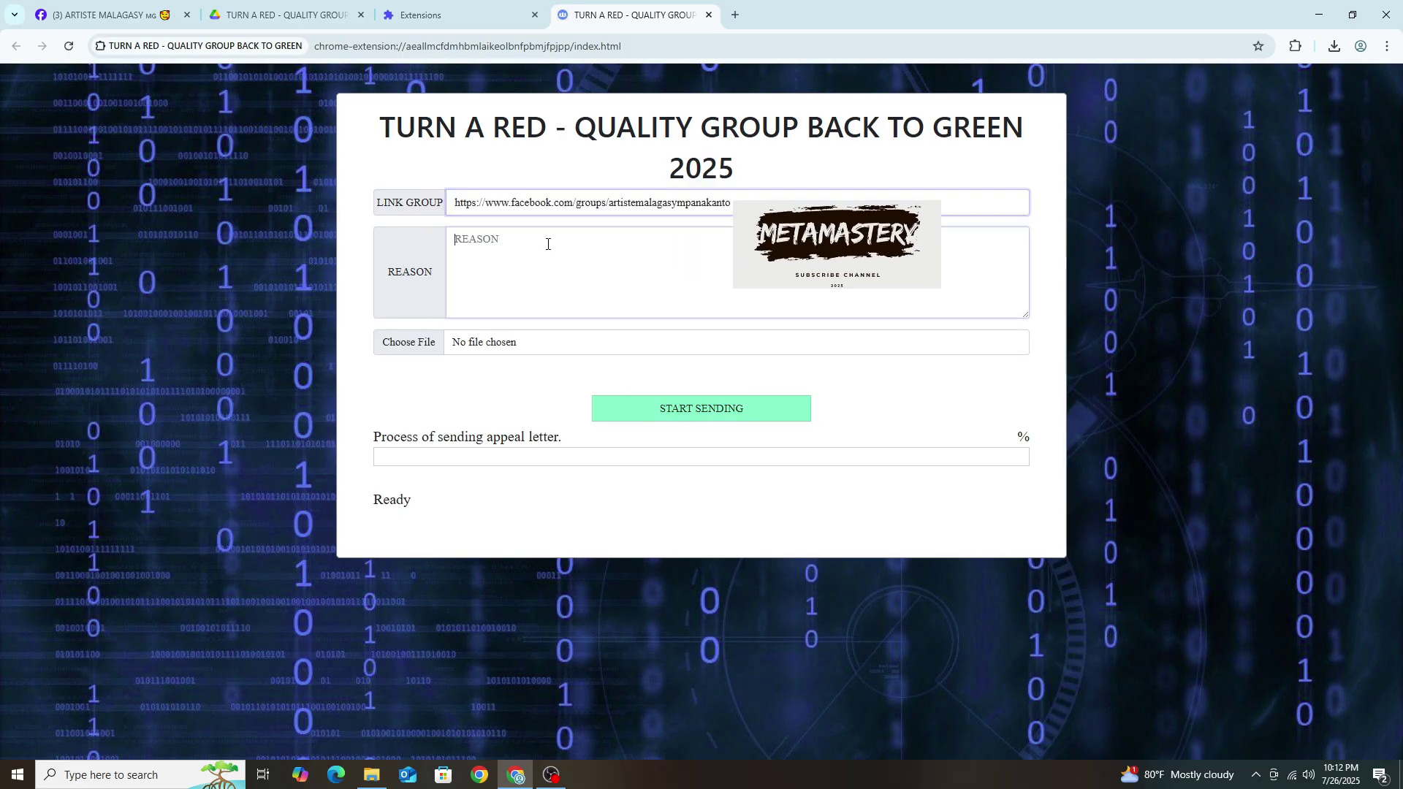
left_click(548, 241)
double_click(392, 280)
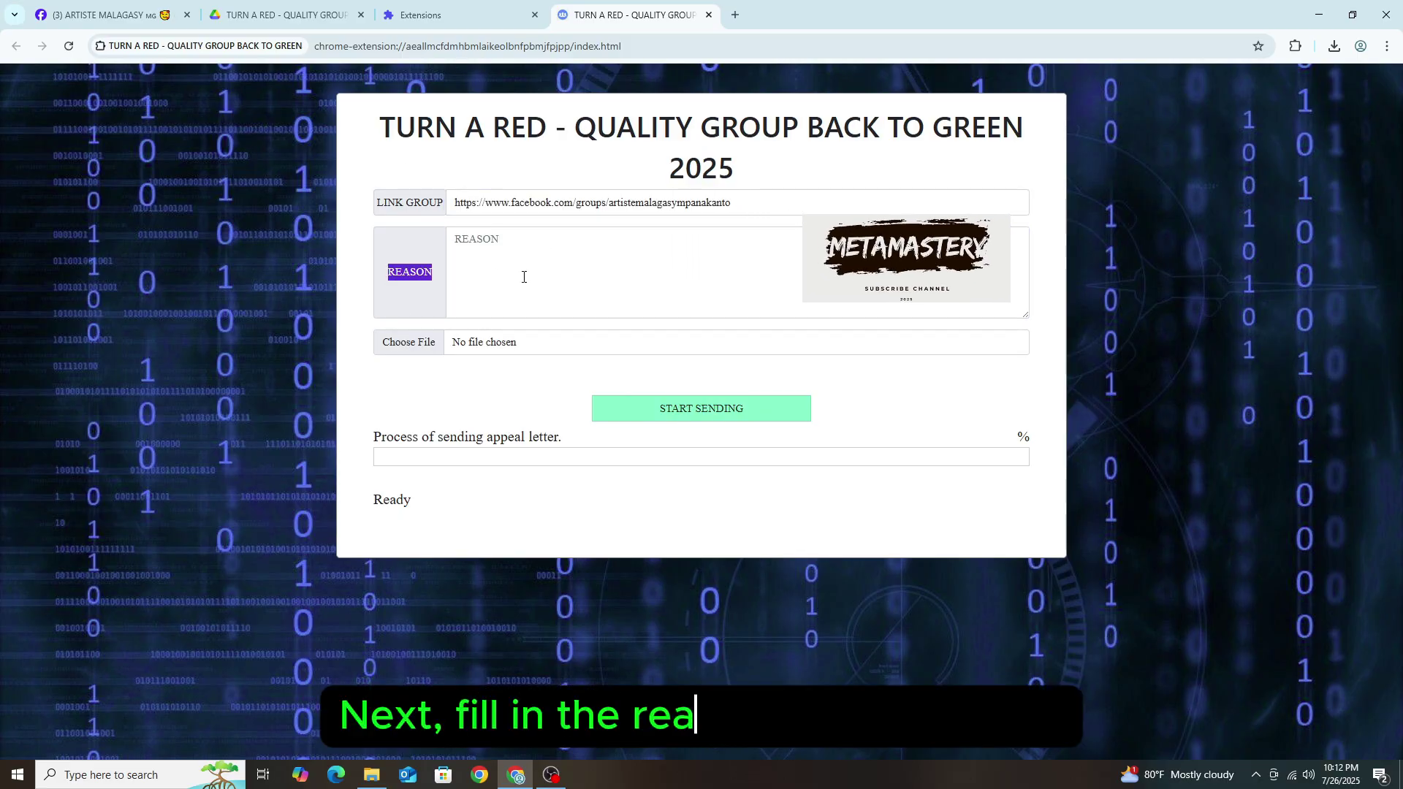
left_click(451, 534)
Step: Open the note file with the sample appeal text from the TURN A RED folder
left_click(372, 774)
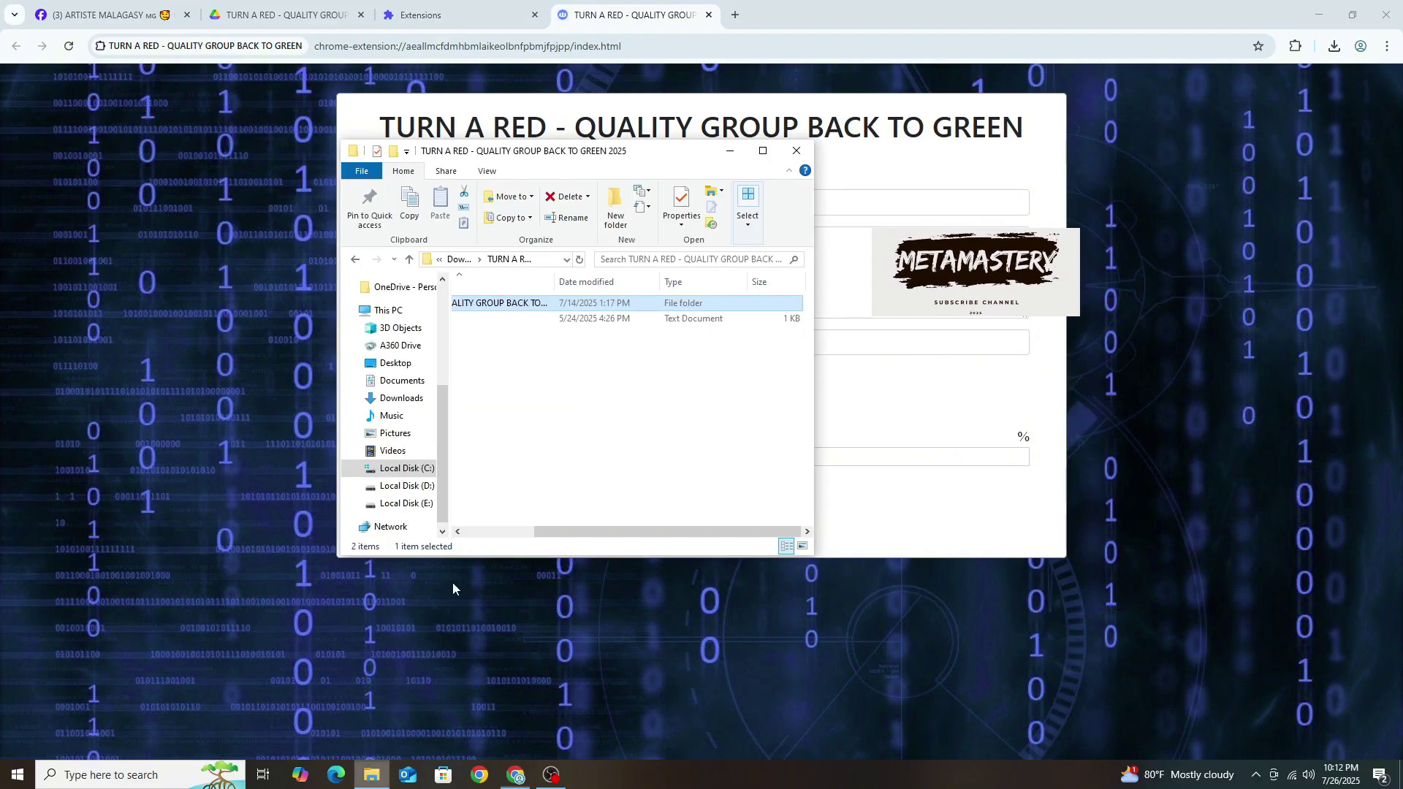
left_click_drag(670, 158, 1024, 215)
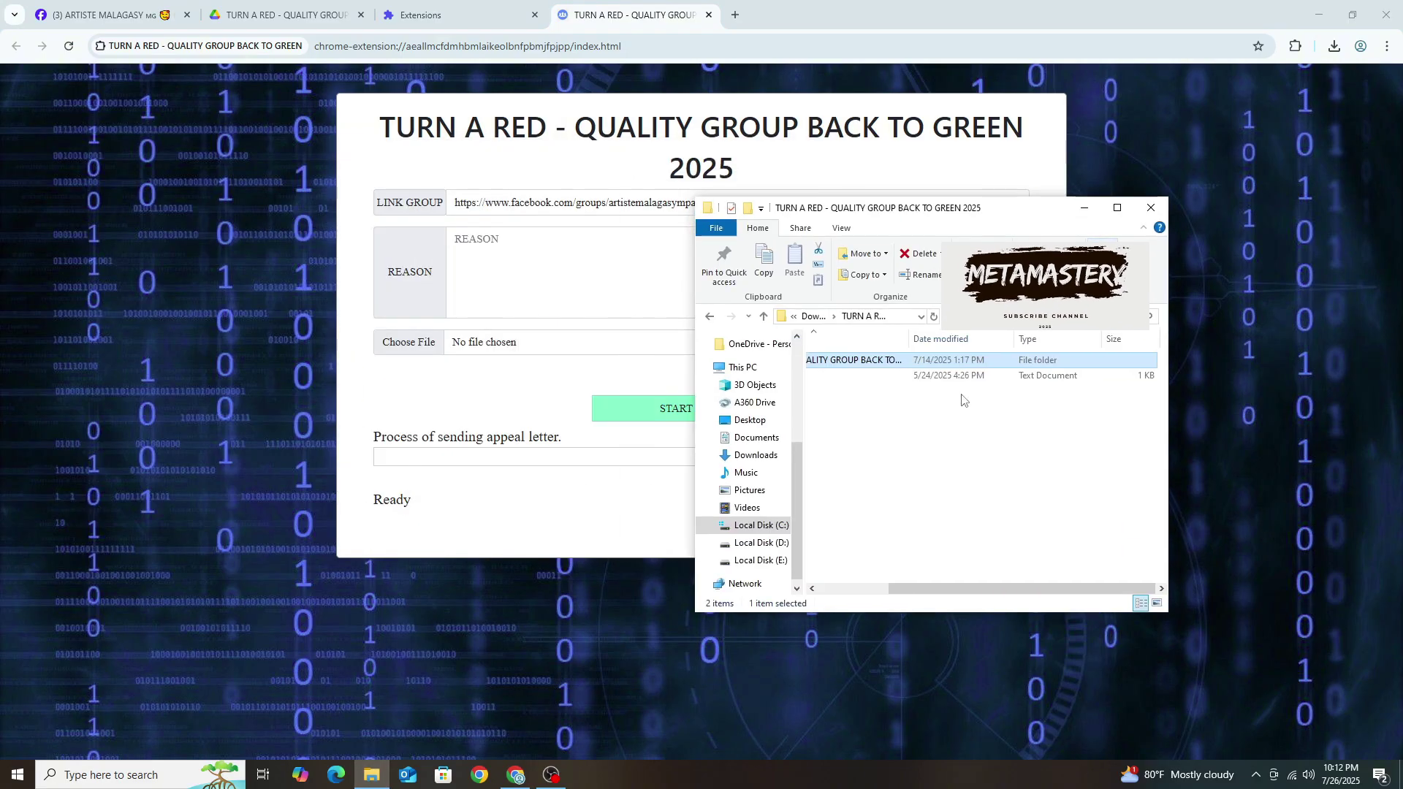
left_click_drag(964, 588, 895, 588)
left_click(865, 380)
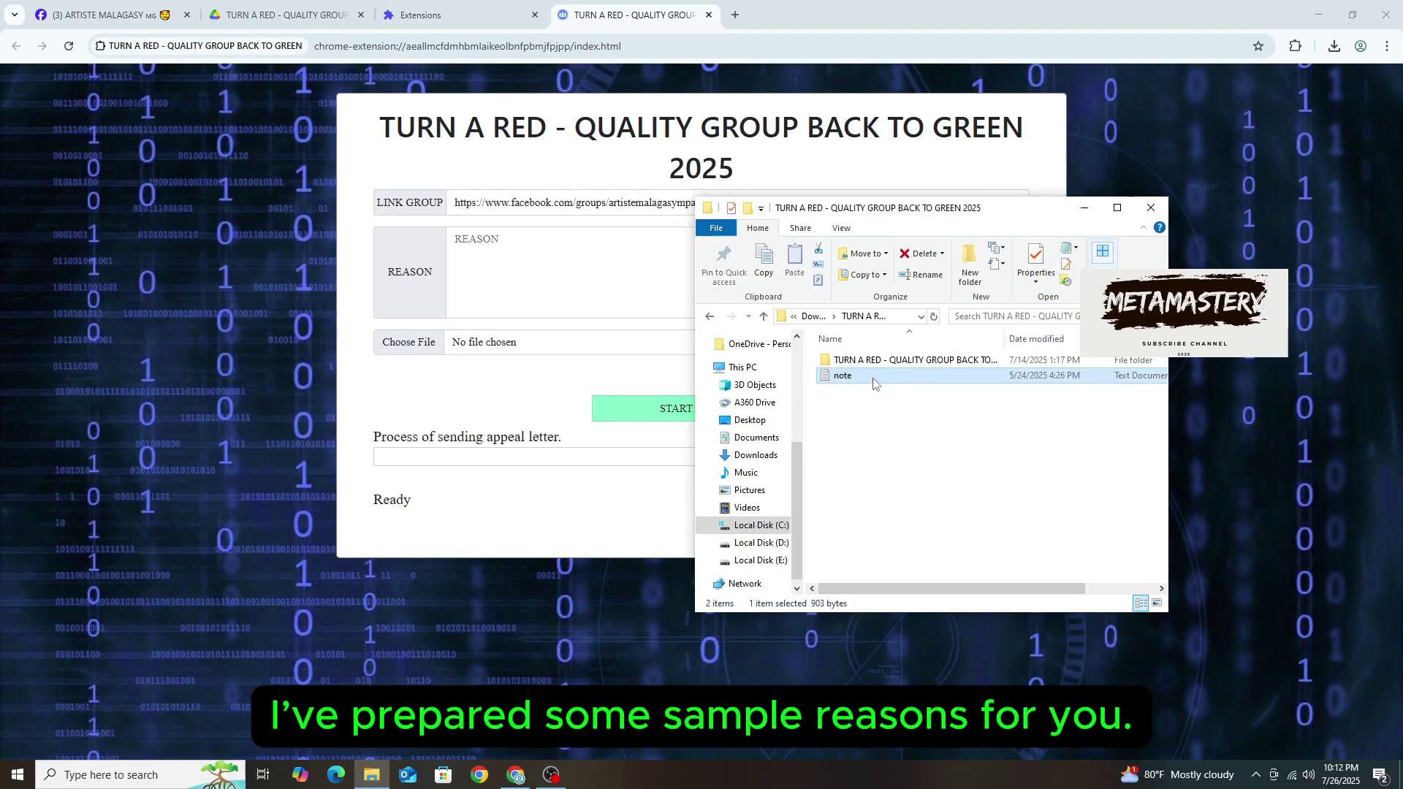
double_click(873, 381)
left_click_drag(889, 211, 816, 220)
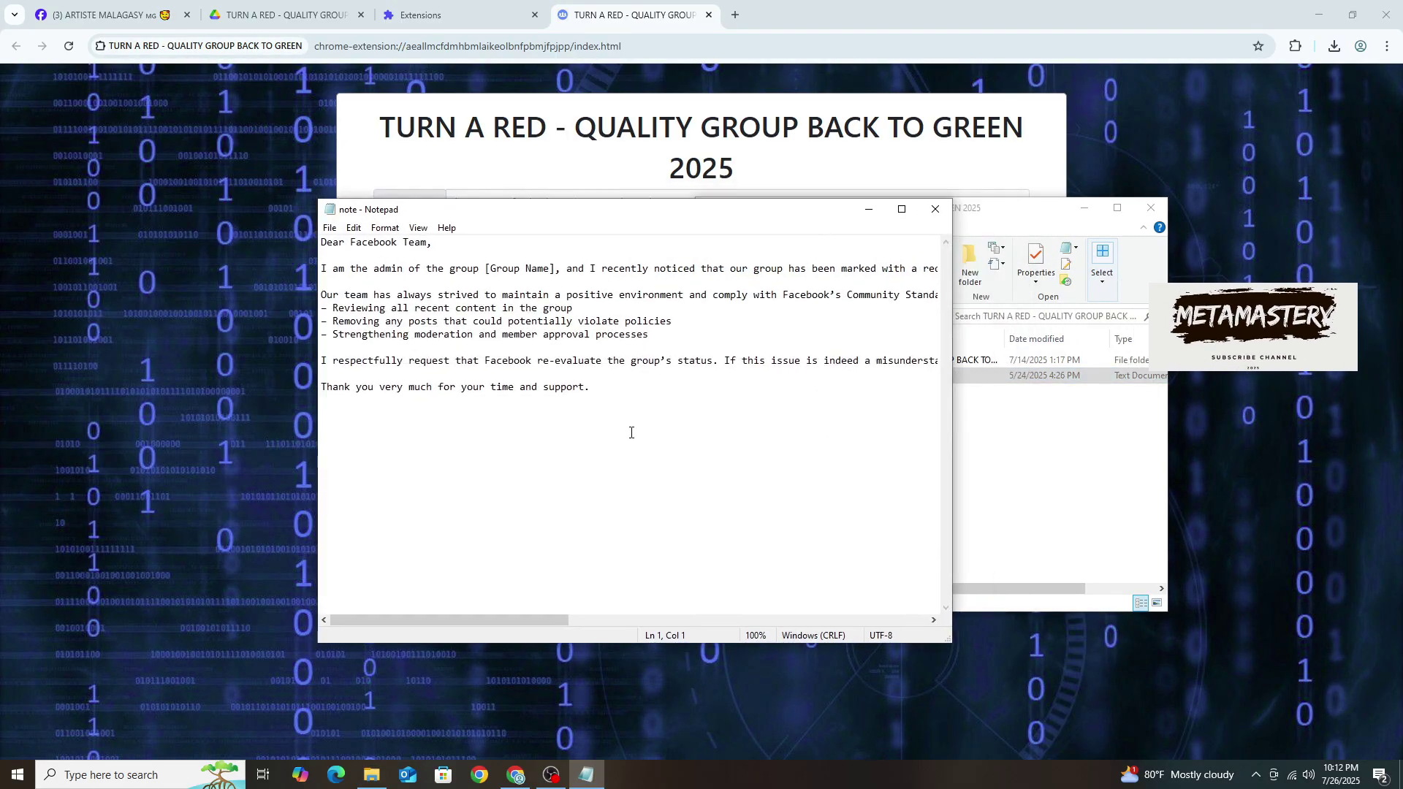
Step: Select the whole appeal letter in Notepad and copy it
left_click_drag(630, 433, 348, 261)
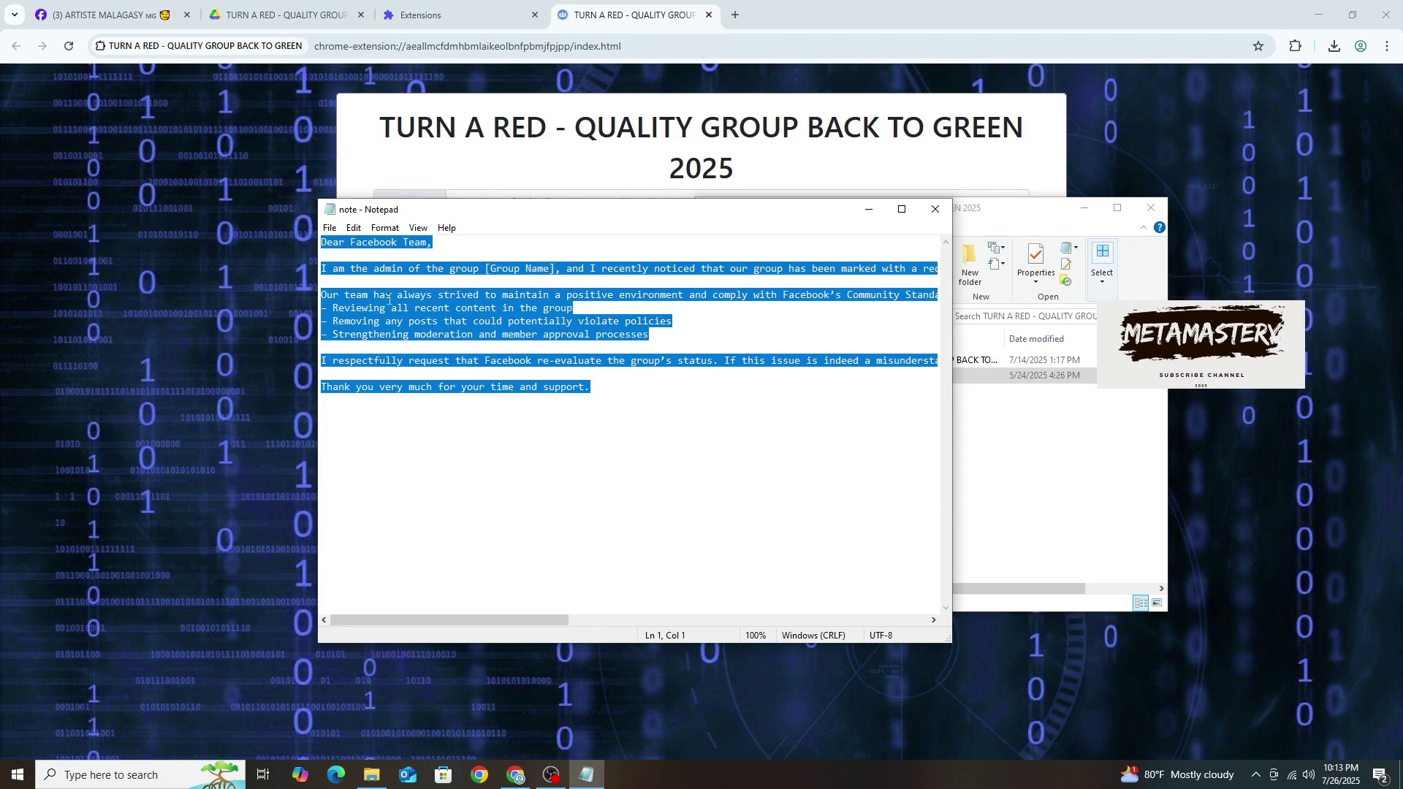
right_click(460, 307)
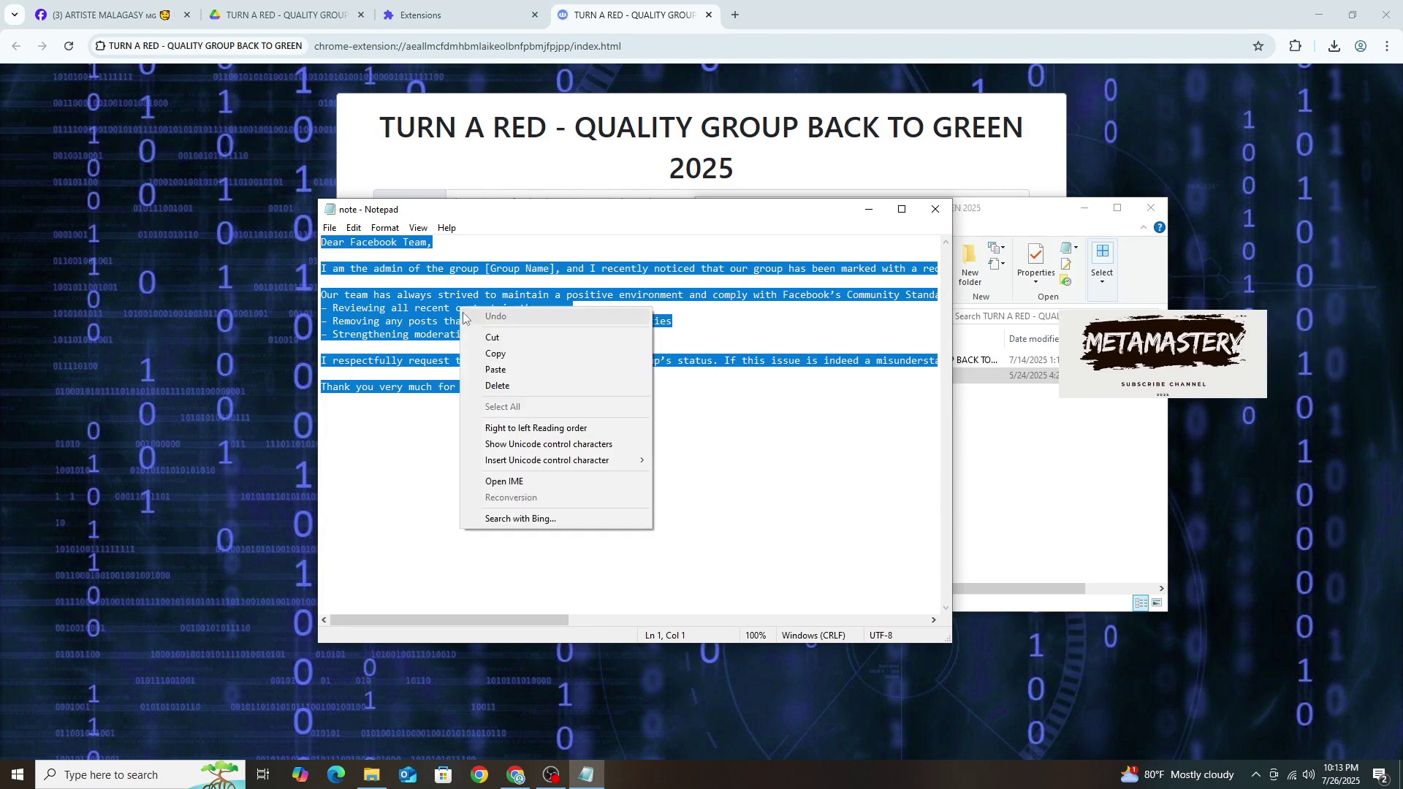
left_click(501, 353)
Step: Paste the appeal letter into the appeal form's REASON box
left_click(786, 173)
left_click(564, 263)
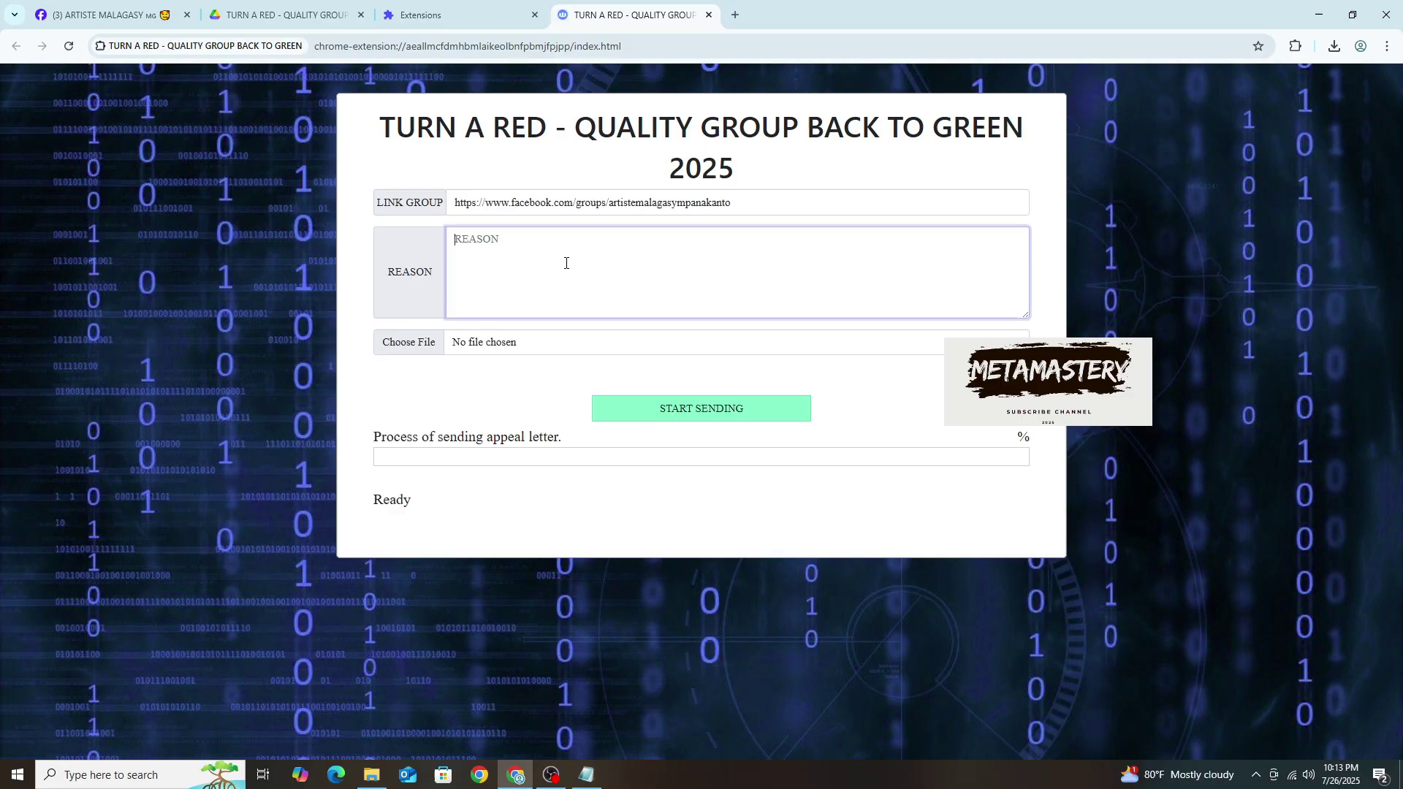
right_click(566, 279)
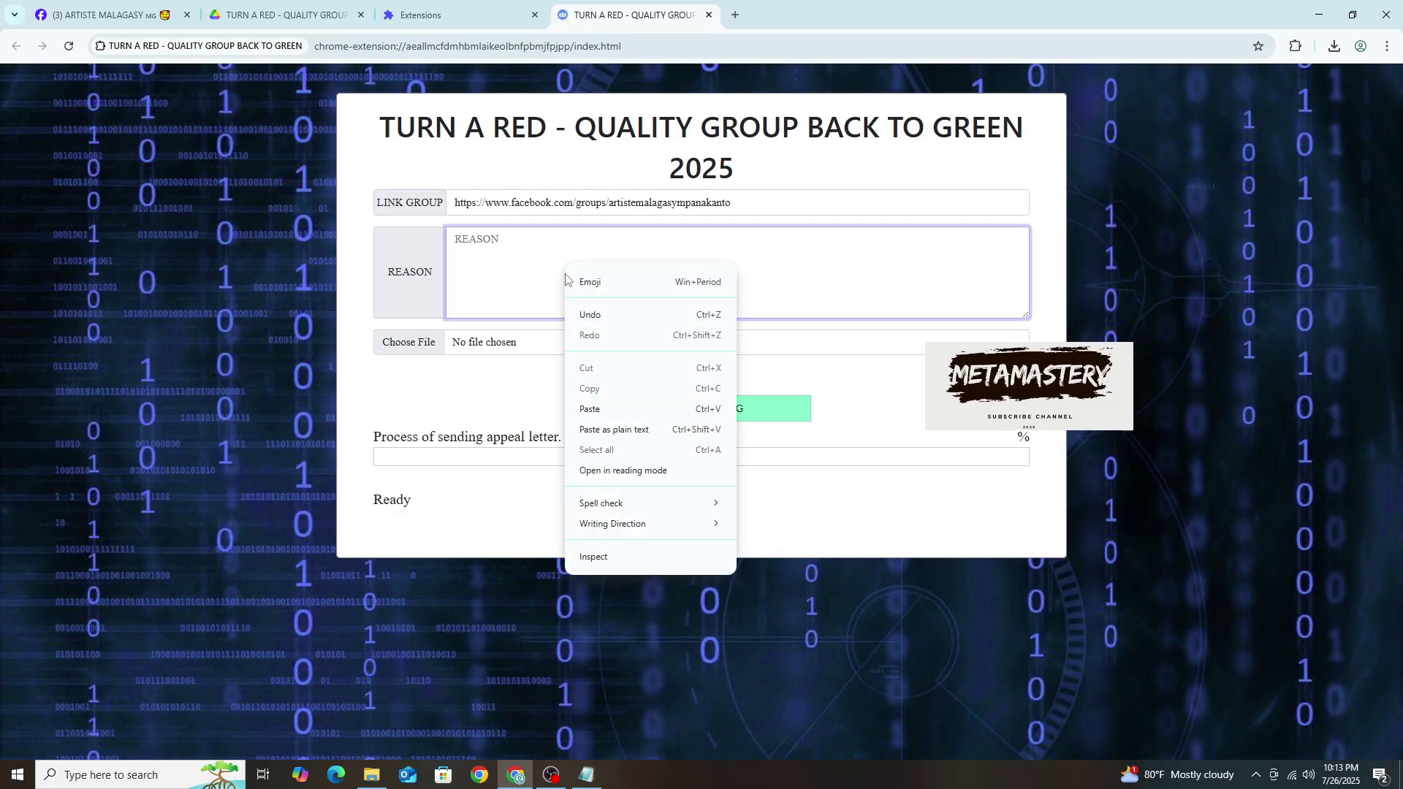
left_click(574, 411)
scroll(640, 268, "up", 5)
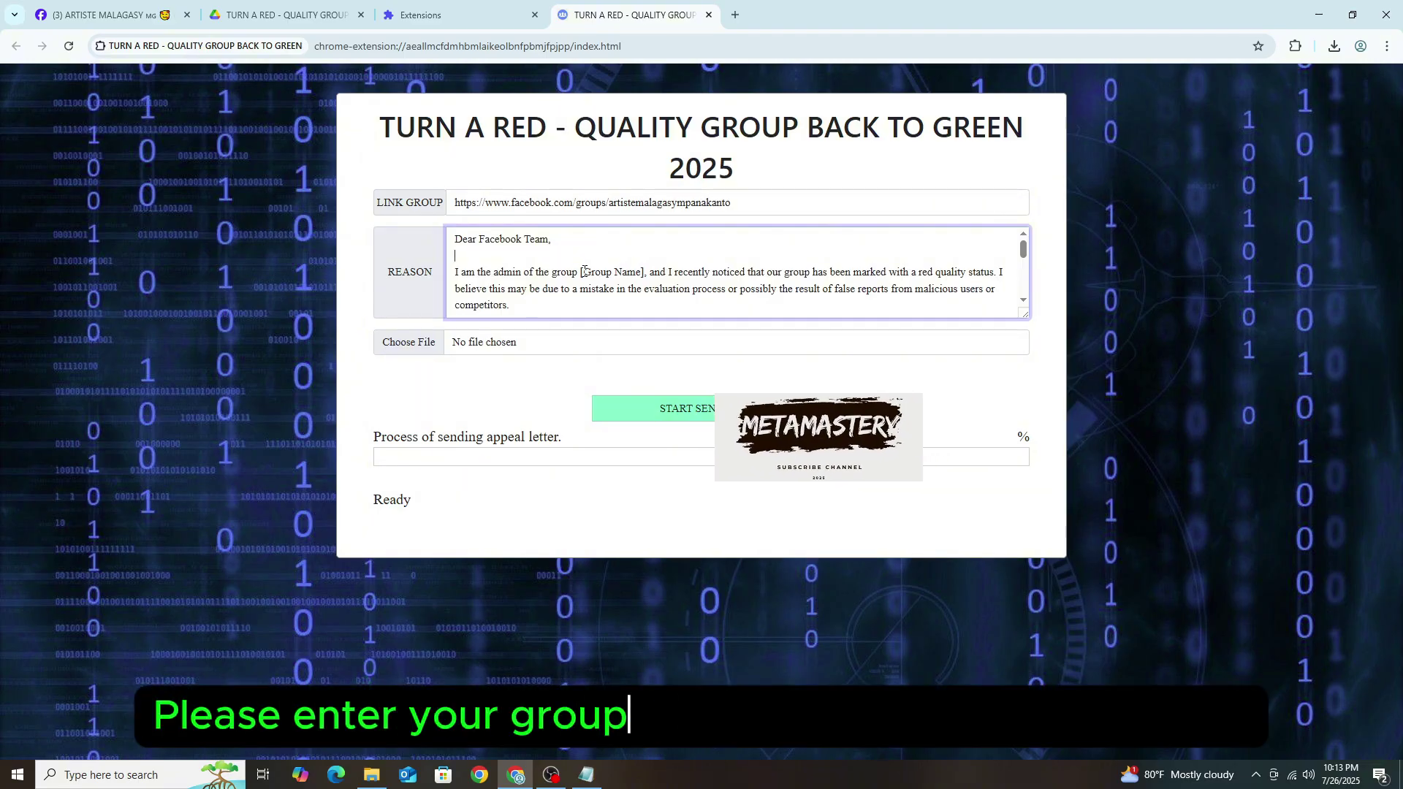
Step: Select the [Group Name] placeholder, then copy the group's name from its Facebook Group status page
left_click_drag(584, 272, 640, 272)
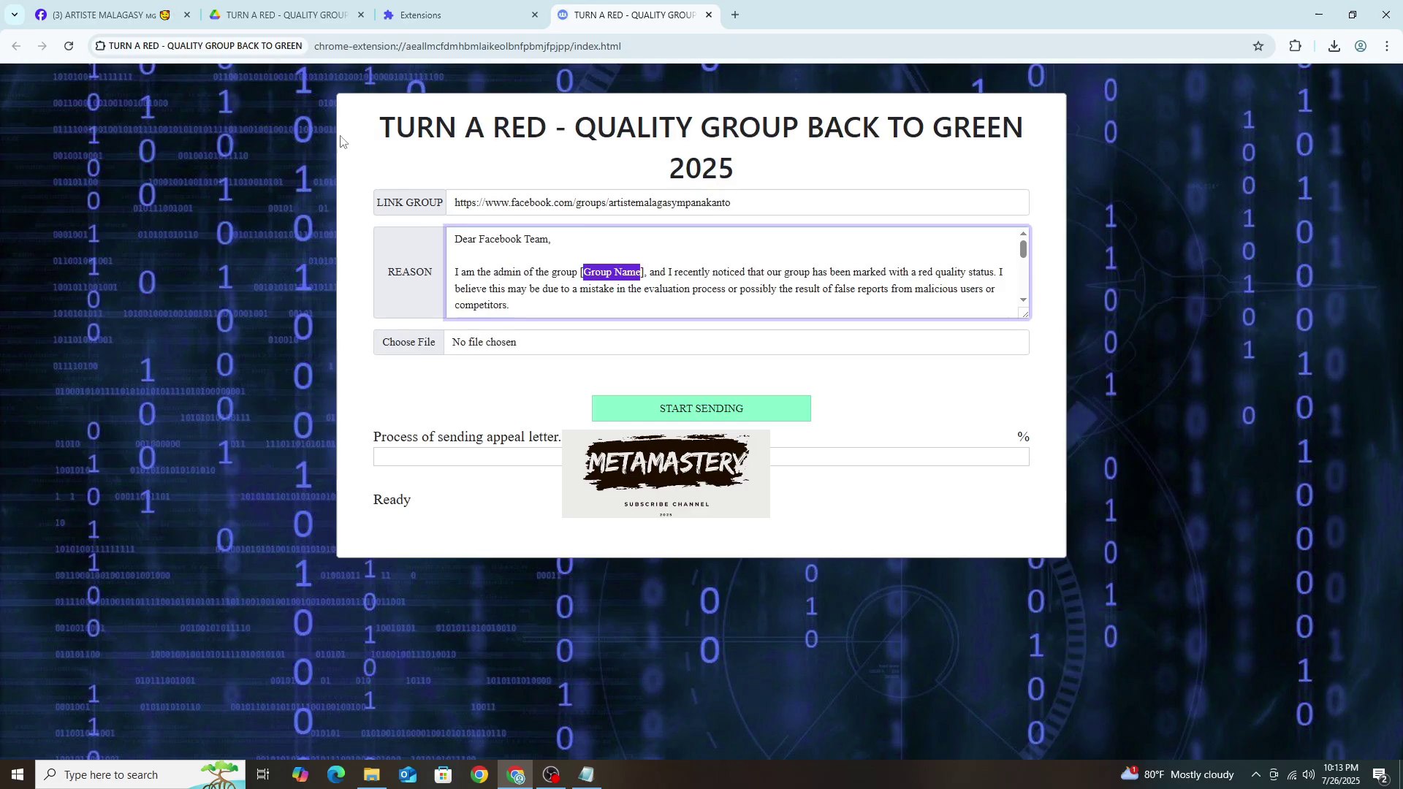
left_click(110, 14)
scroll(128, 467, "down", 3)
scroll(127, 474, "down", 1)
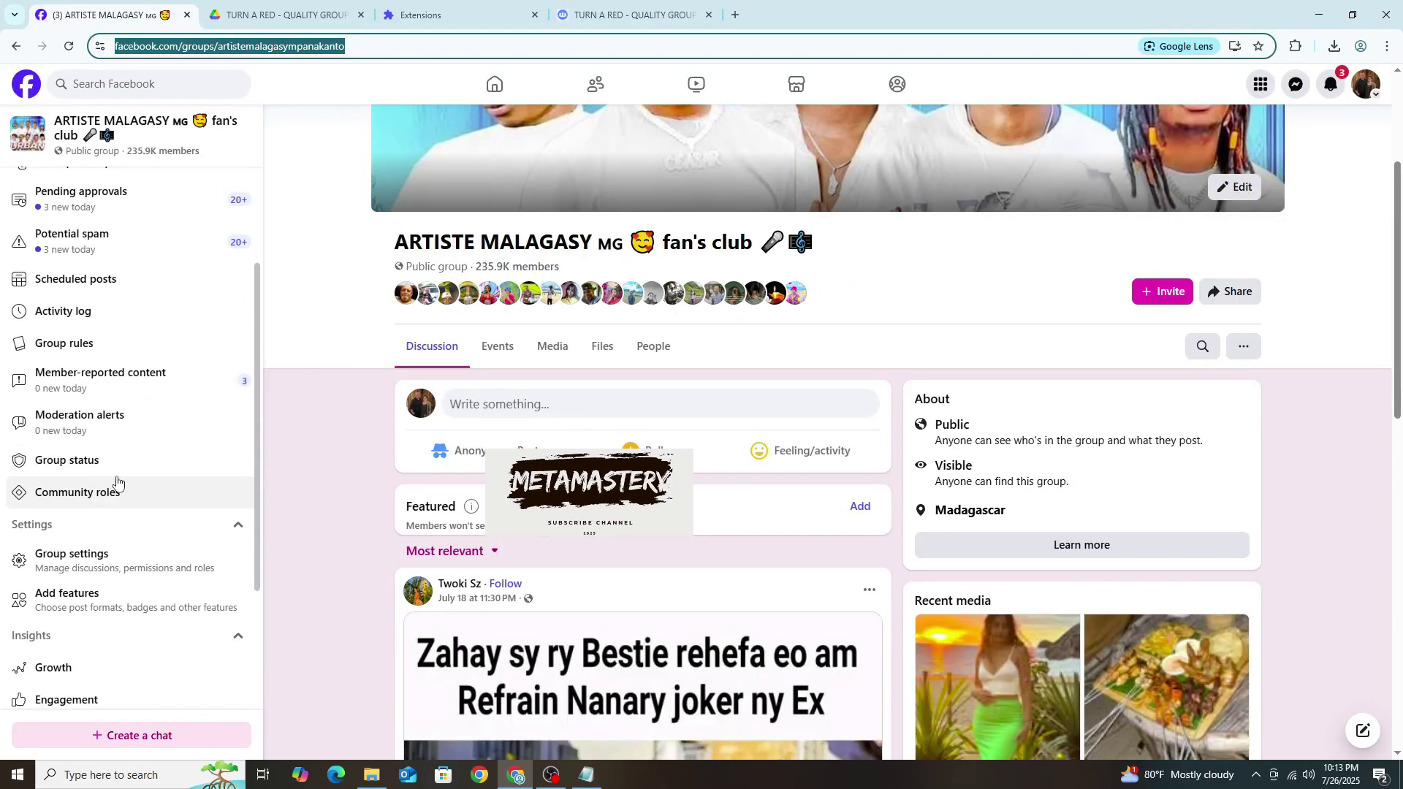
left_click(80, 462)
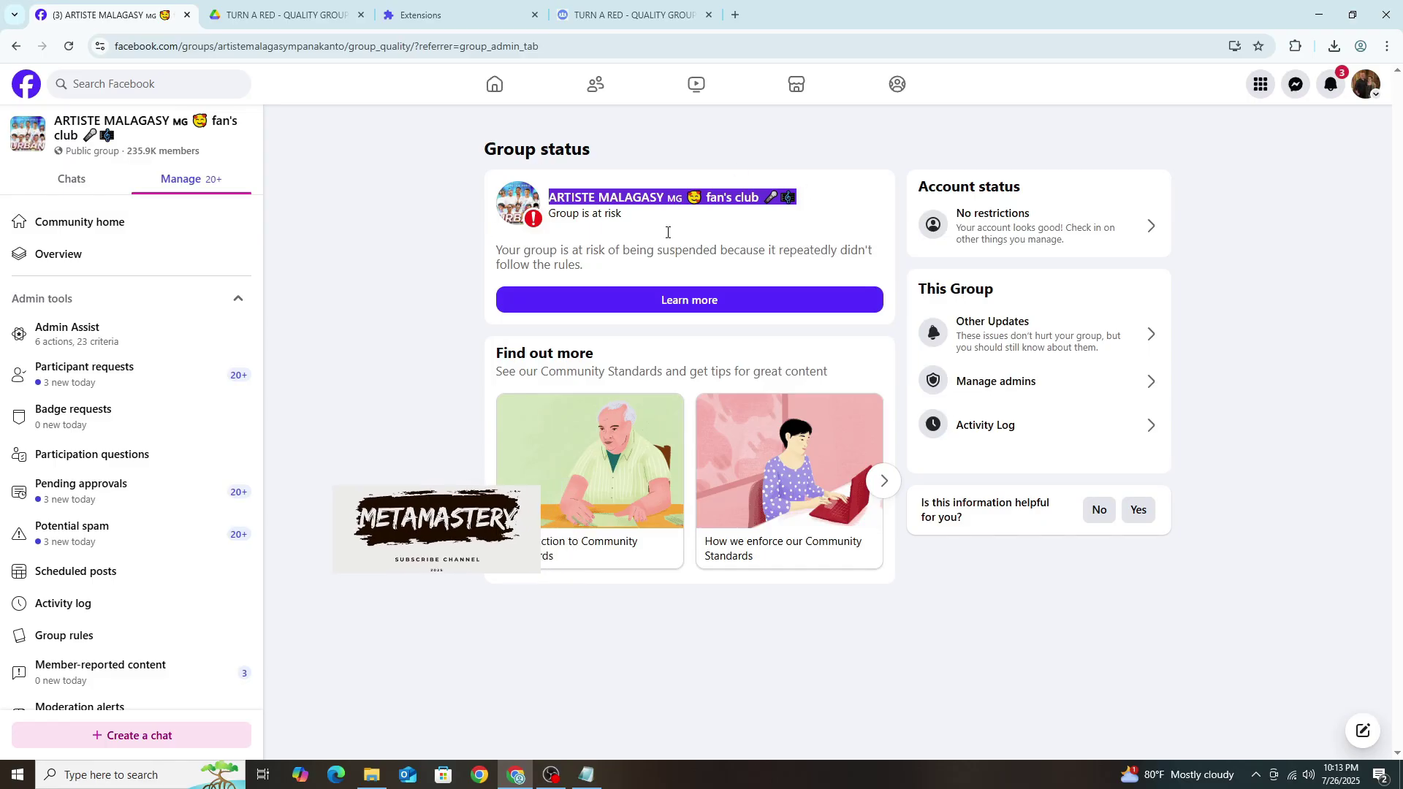
right_click(642, 200)
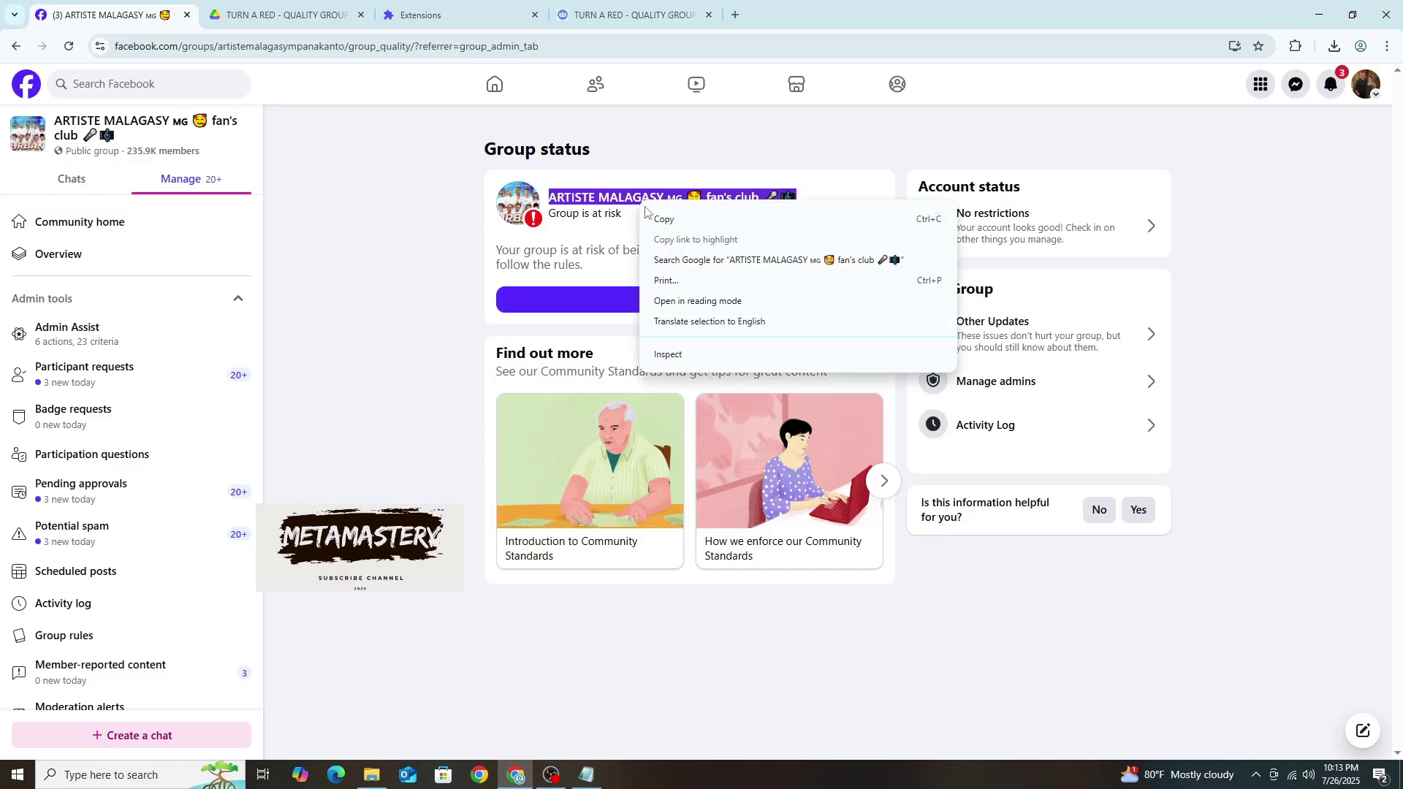
left_click(692, 222)
Step: Replace the [Group Name] placeholder in the letter with the copied group name
left_click(629, 15)
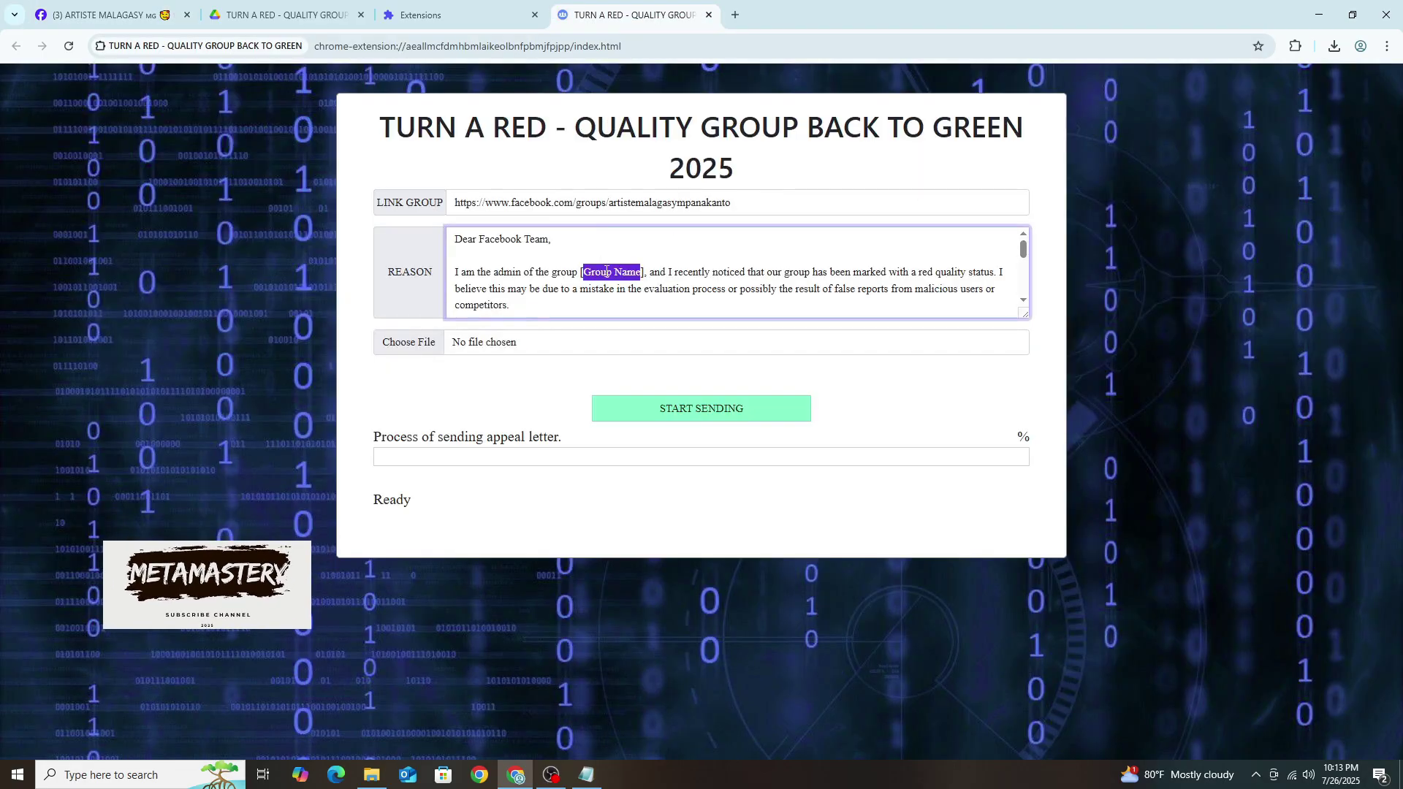
right_click(607, 272)
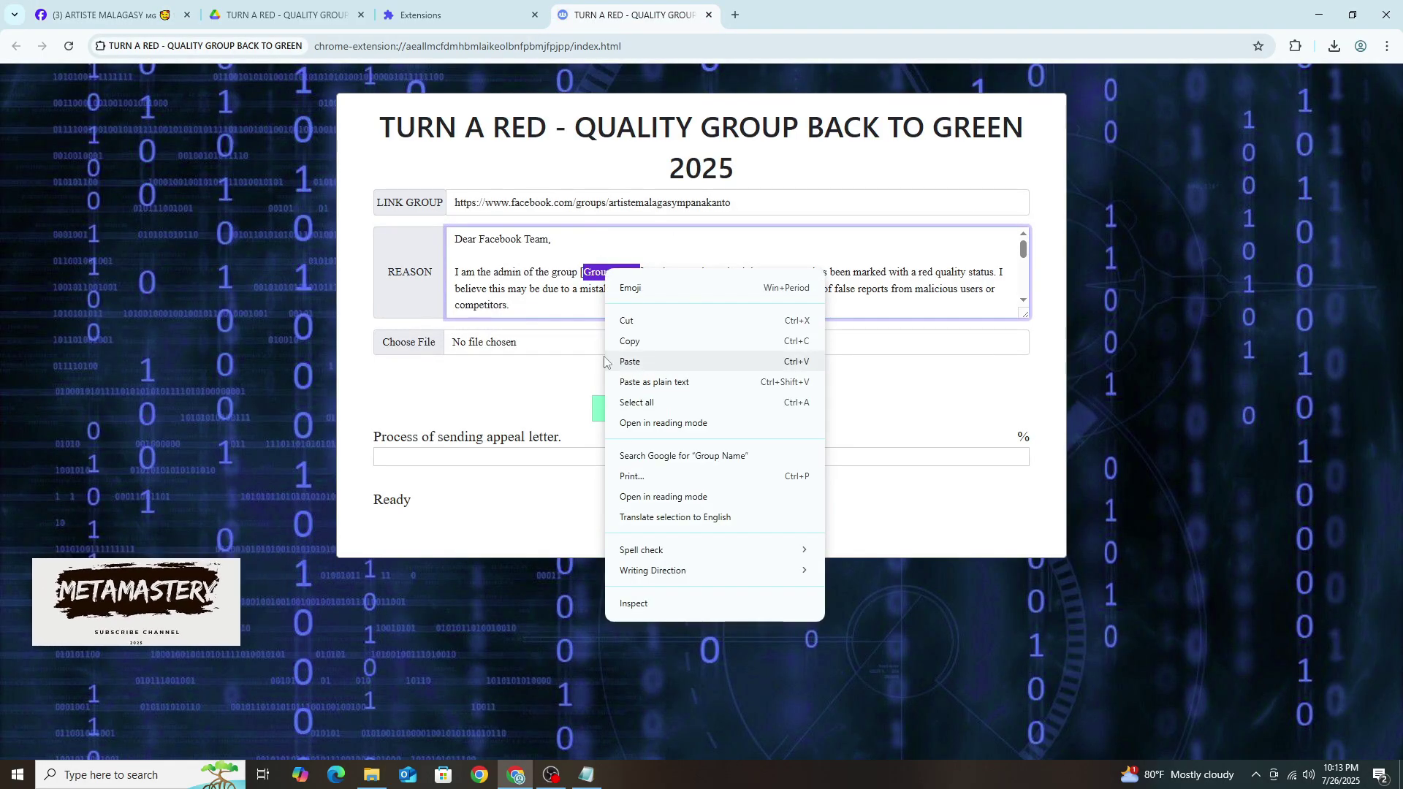
left_click(628, 361)
left_click_drag(584, 271, 801, 271)
left_click(771, 260)
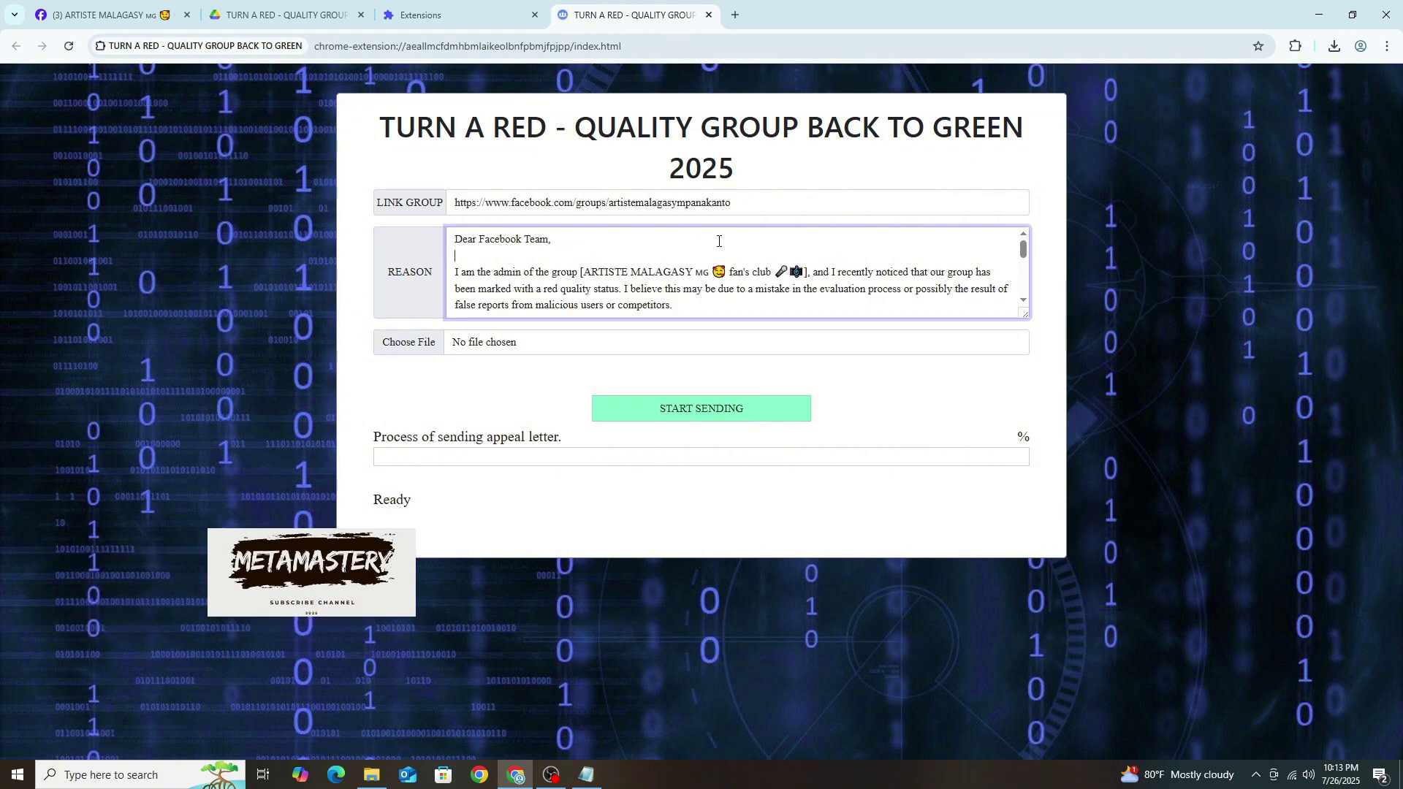
left_click(607, 379)
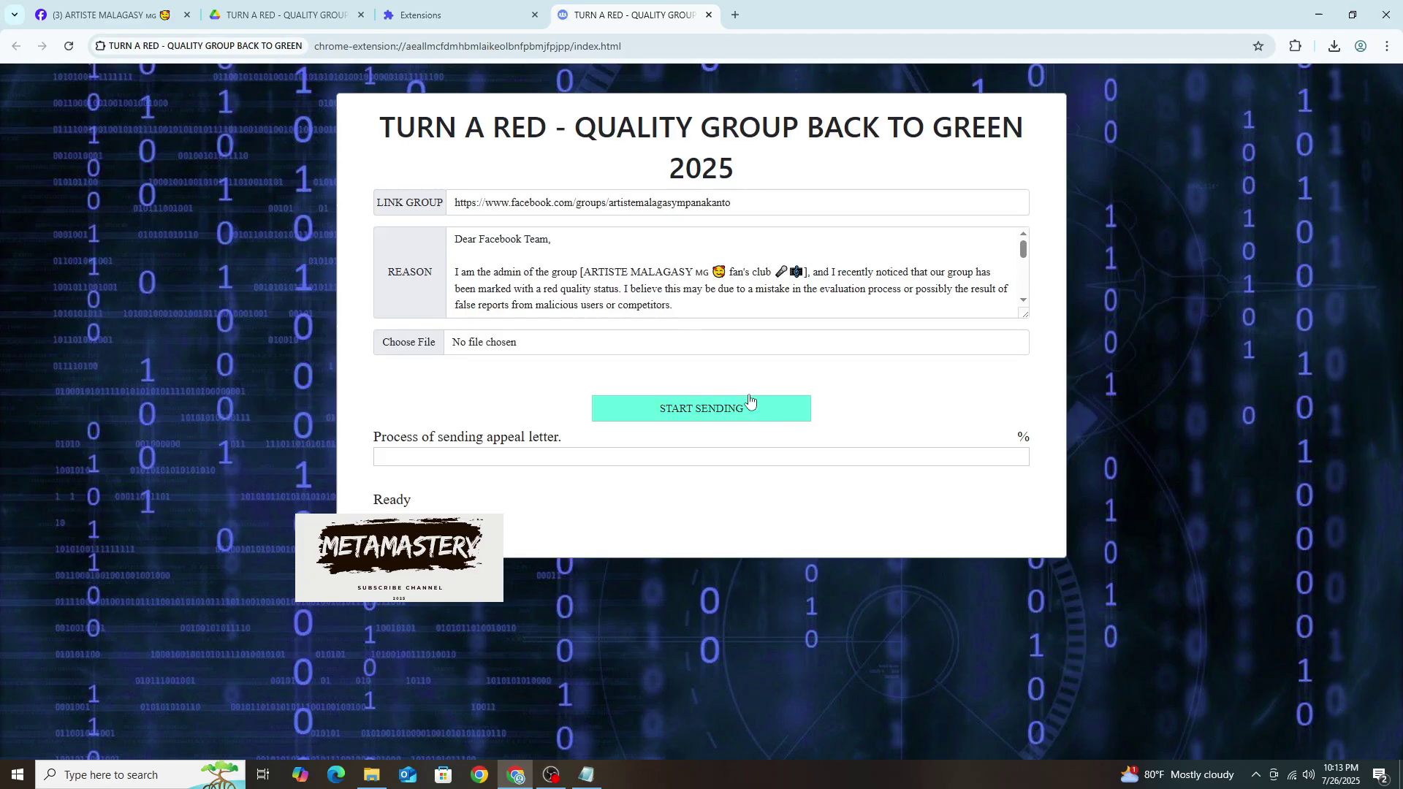
Step: Start sending the appeal and confirm it reaches 100% with 'Appeal successful!'
left_click(699, 410)
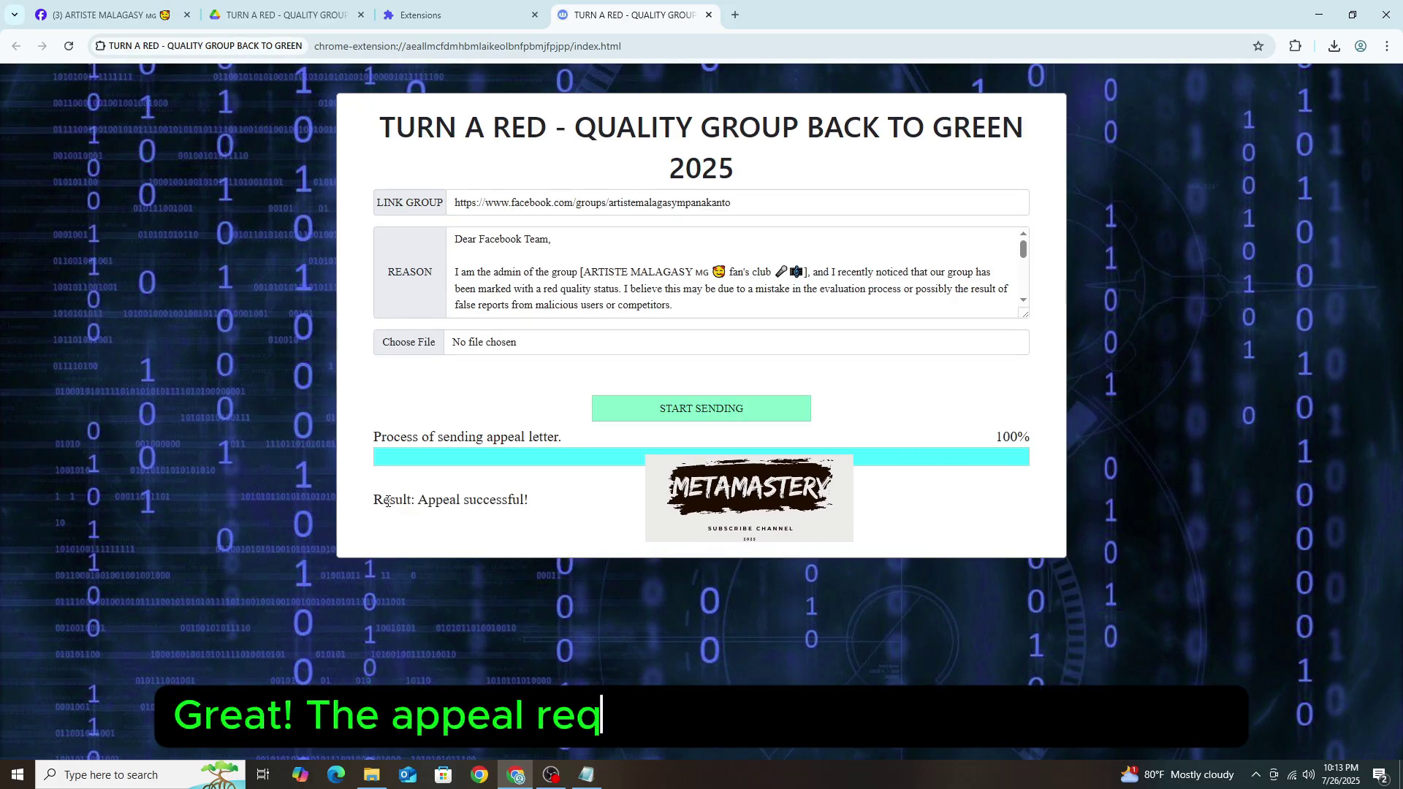
left_click_drag(373, 499, 539, 507)
left_click(542, 498)
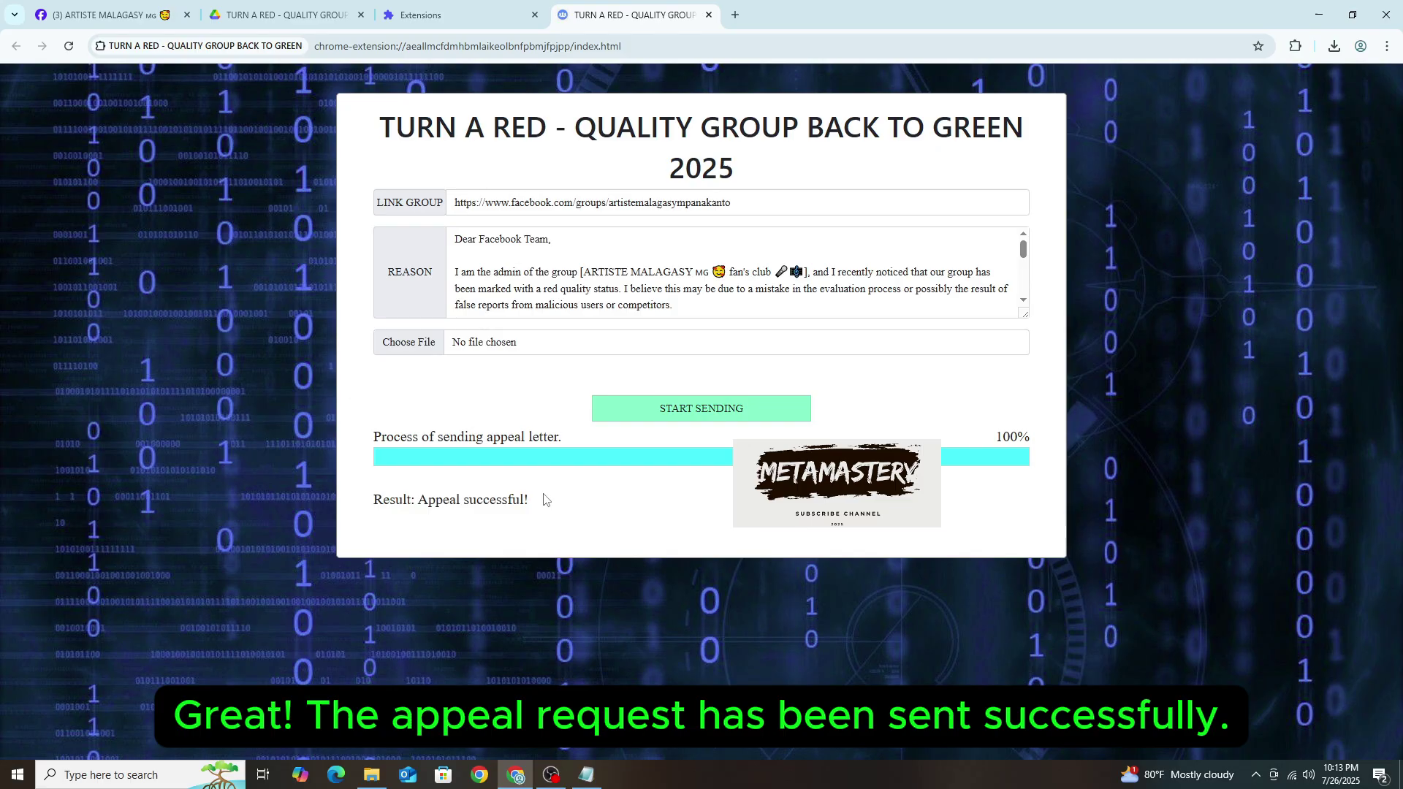
Step: Reload the Facebook Group status page until it shows 'Group has no issues'
left_click(109, 14)
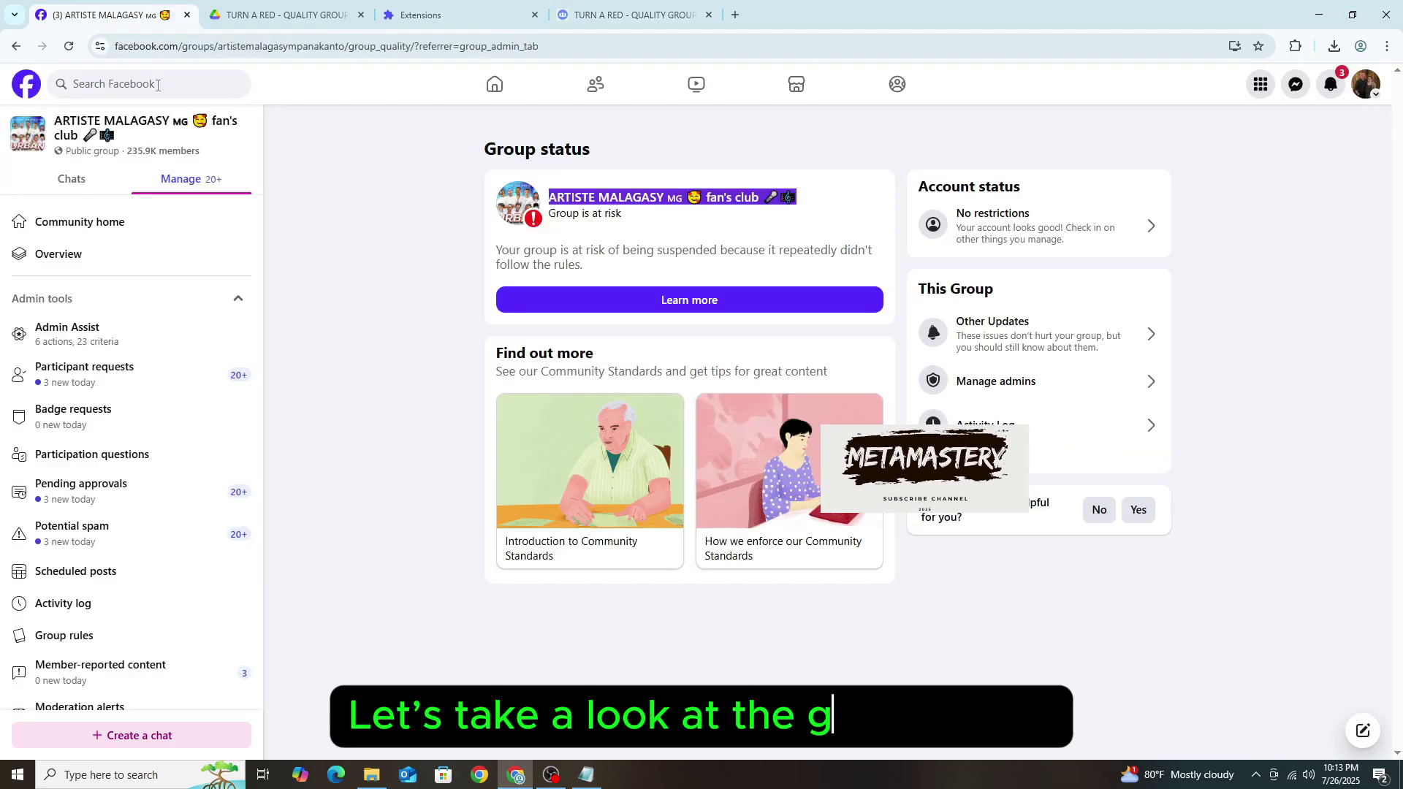
left_click(378, 207)
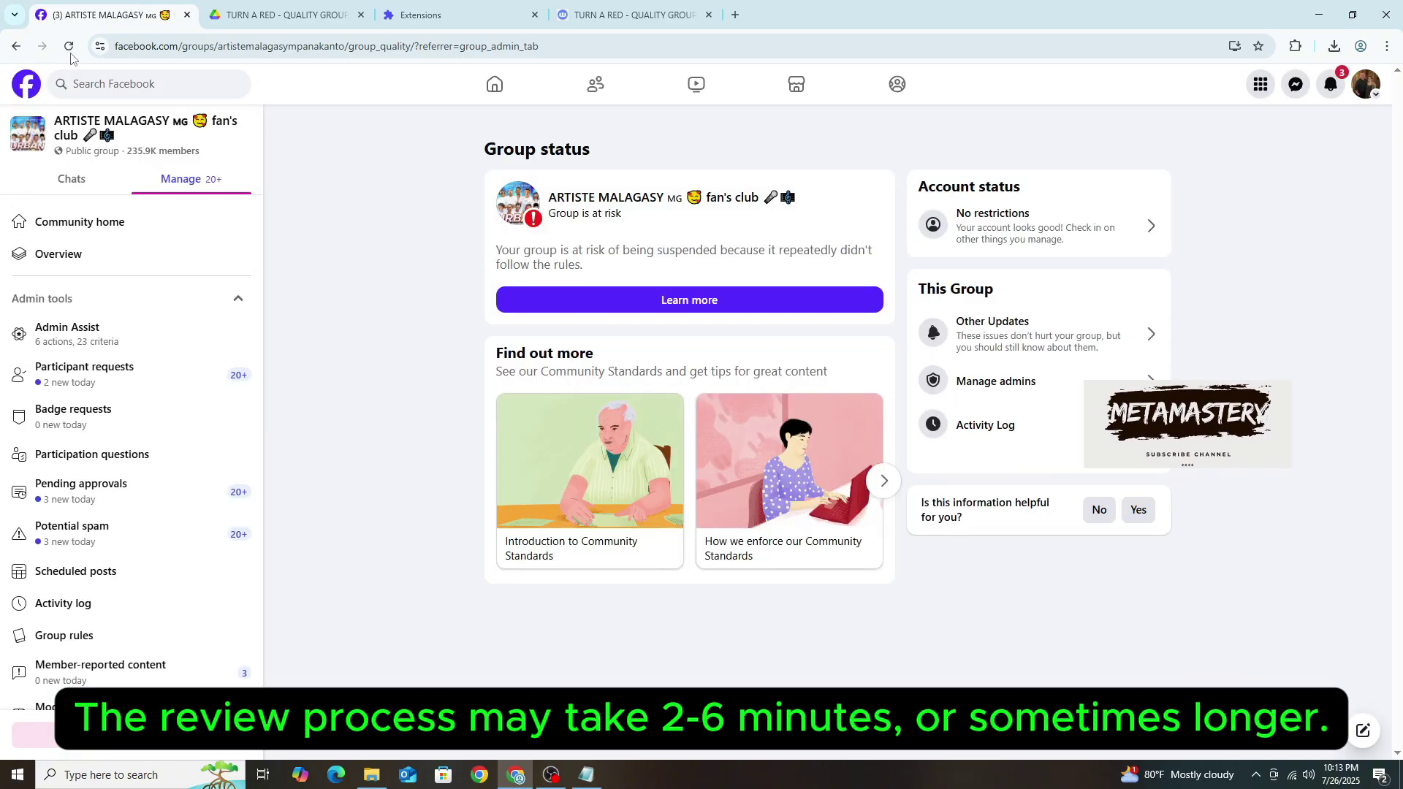
left_click(68, 53)
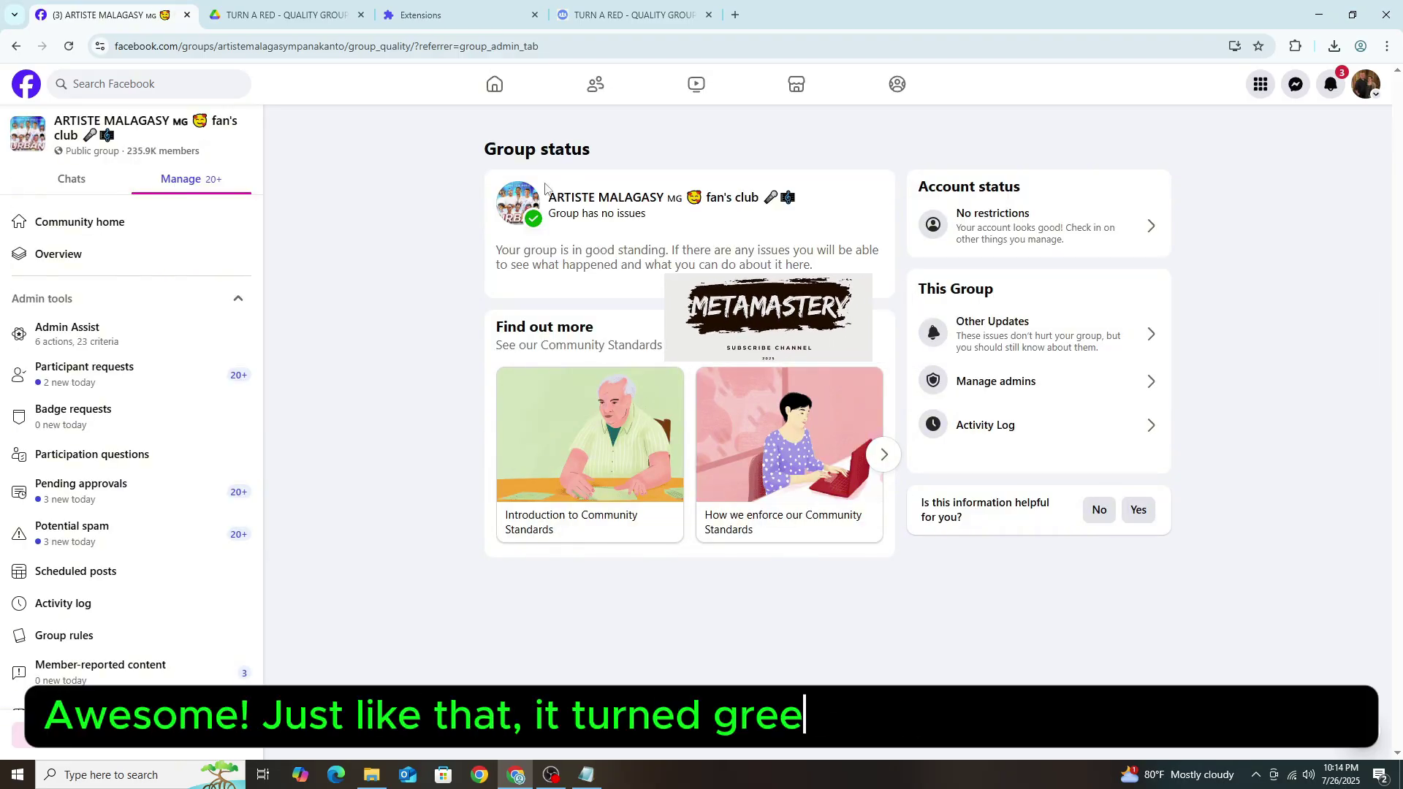
left_click_drag(547, 192, 675, 243)
left_click(616, 208)
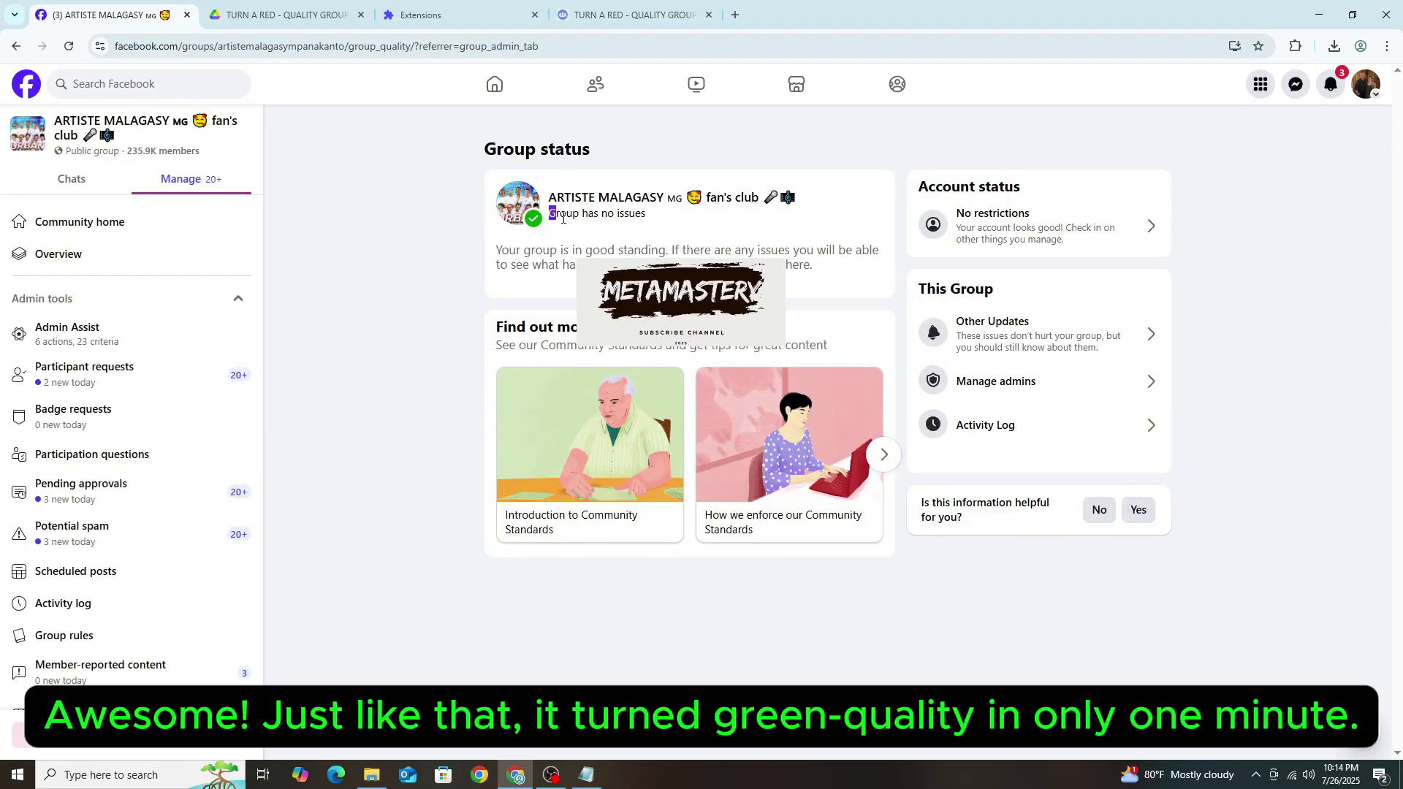
left_click(693, 229)
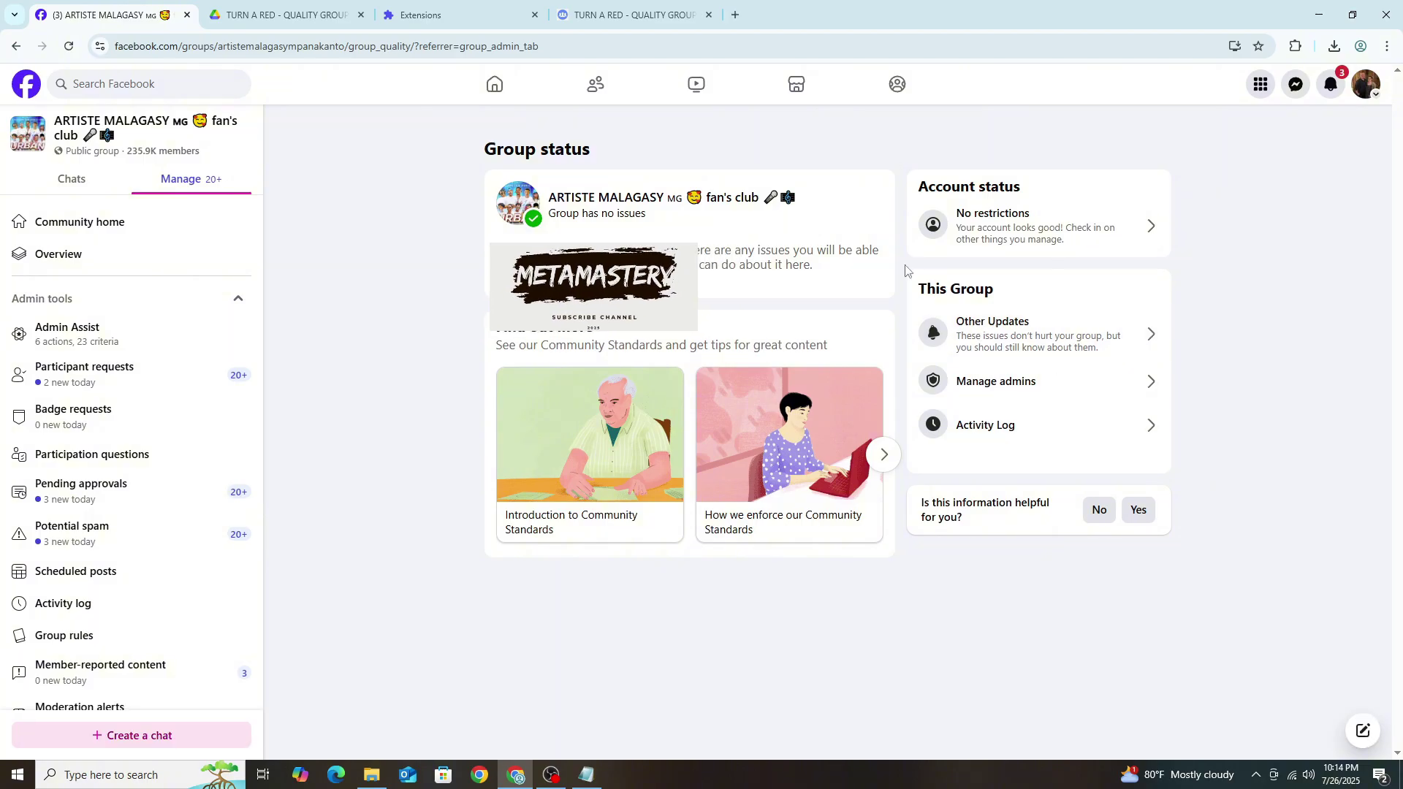
left_click_drag(549, 213, 760, 250)
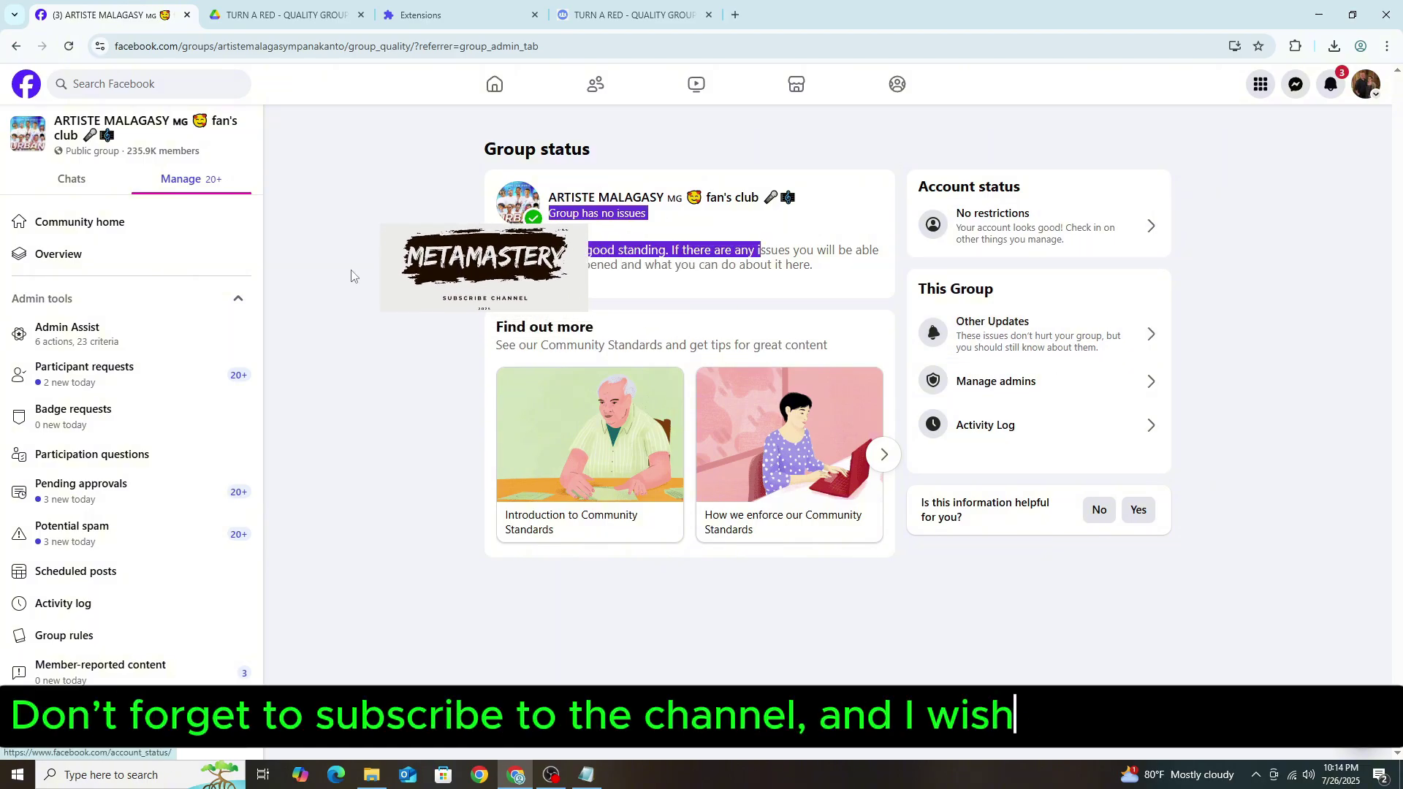
left_click(552, 212)
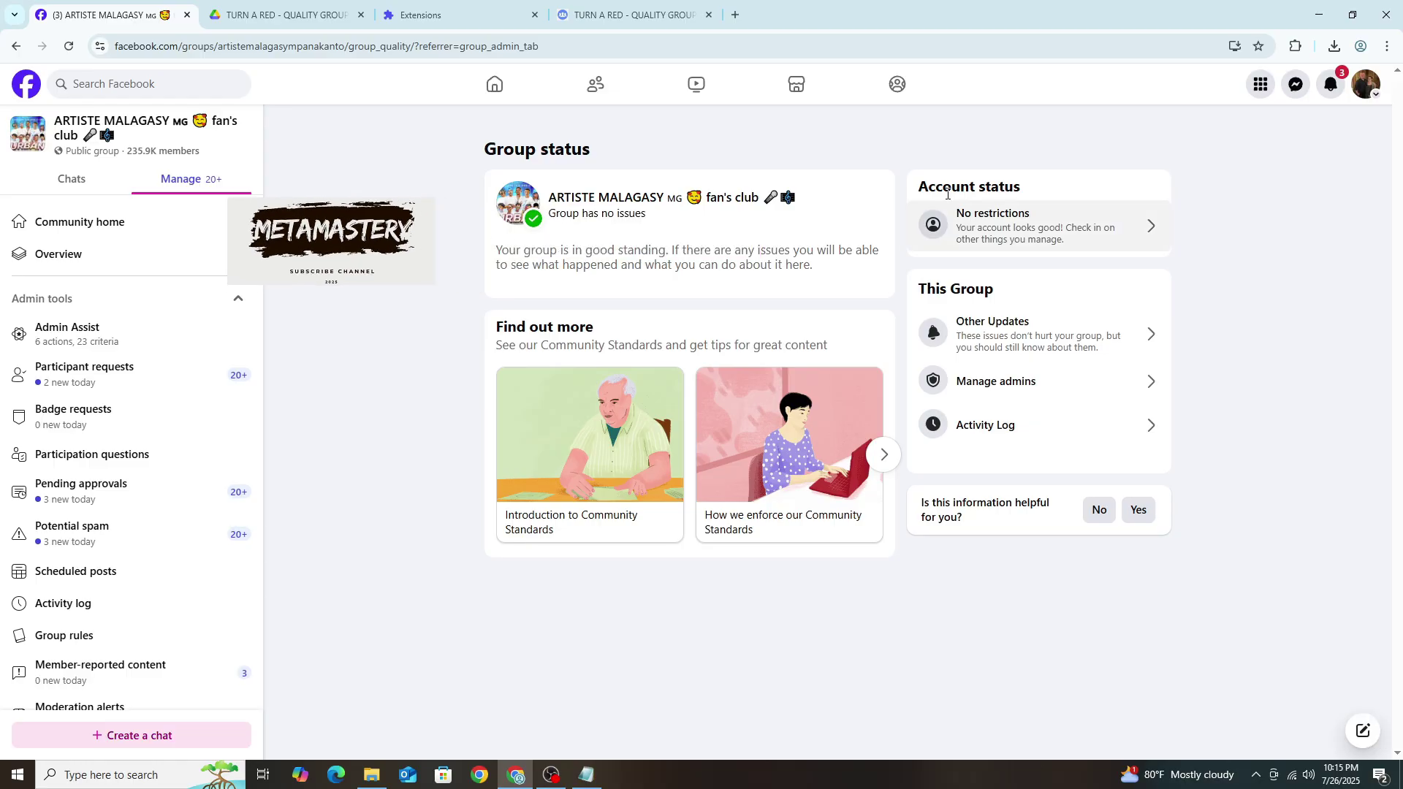